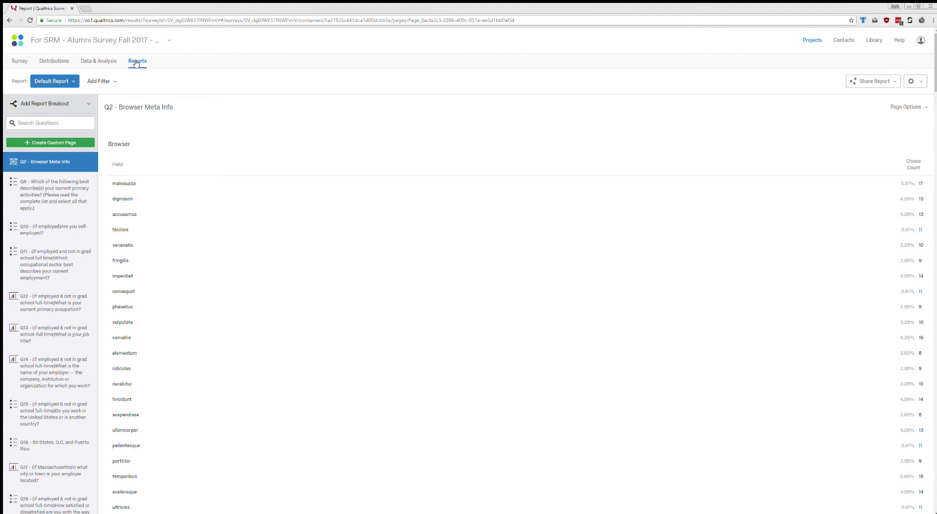
# Hide the Q2 - Browser Meta Info page from the public report and read the notice shown on the page
pyautogui.click(208, 108)
pyautogui.click(204, 122)
pyautogui.scroll(-10, 239, 250)
pyautogui.scroll(10, 239, 242)
pyautogui.click(12, 162)
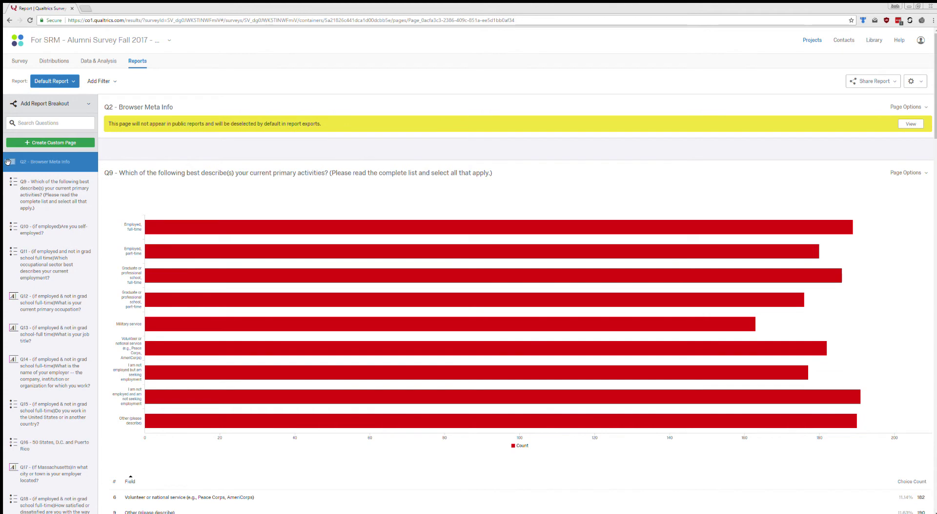
pyautogui.moveTo(8, 162)
pyautogui.mouseDown()
pyautogui.moveTo(8, 328)
pyautogui.moveTo(10, 162)
pyautogui.mouseUp()
pyautogui.moveTo(110, 123); pyautogui.dragTo(319, 128)
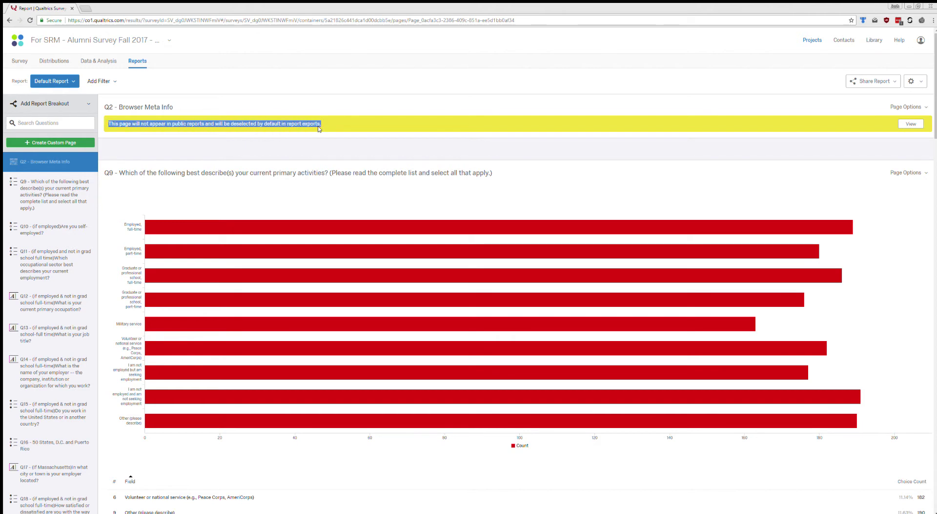
pyautogui.click(339, 127)
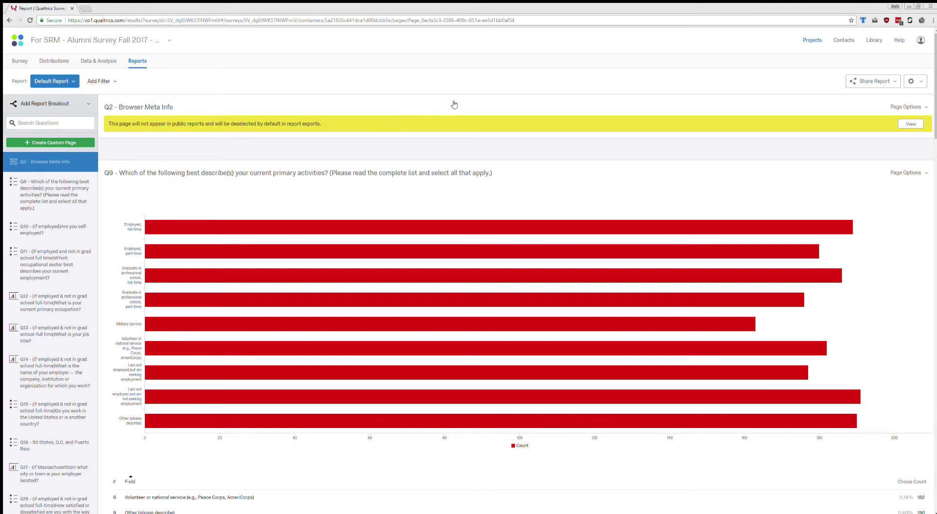
# Open the title of the Q9 page for editing
pyautogui.scroll(-1, 461, 90)
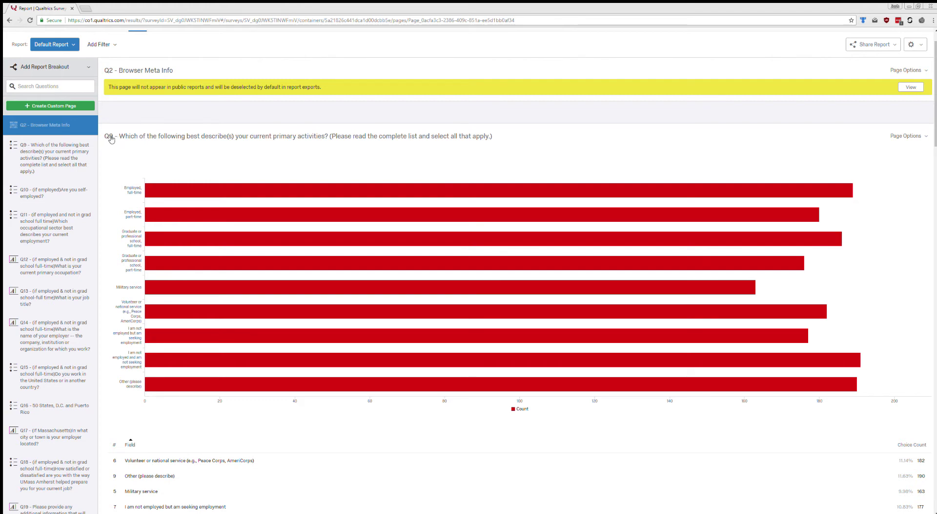
pyautogui.click(476, 137)
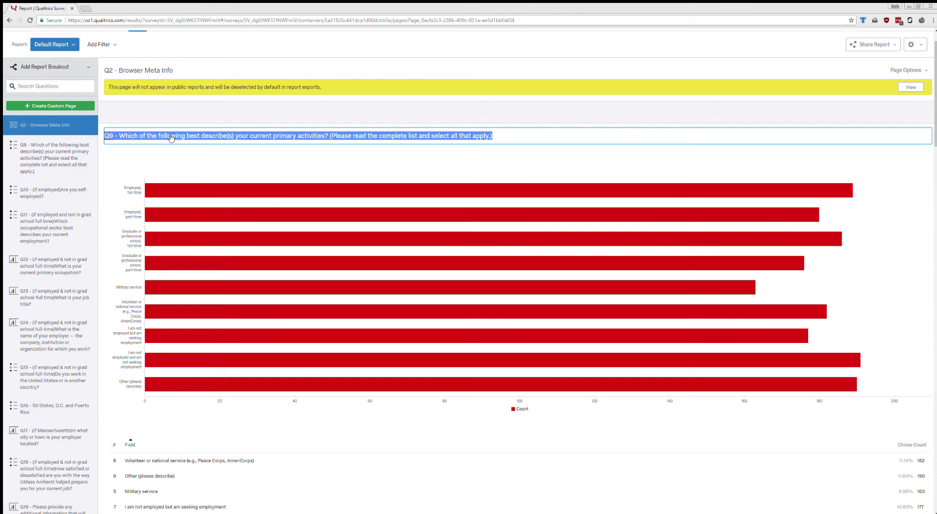
pyautogui.click(233, 136)
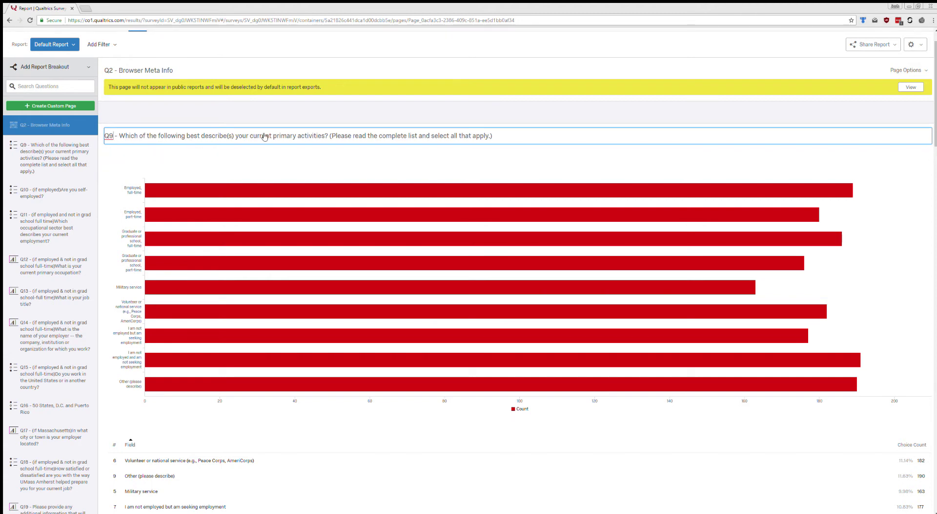
pyautogui.click(425, 151)
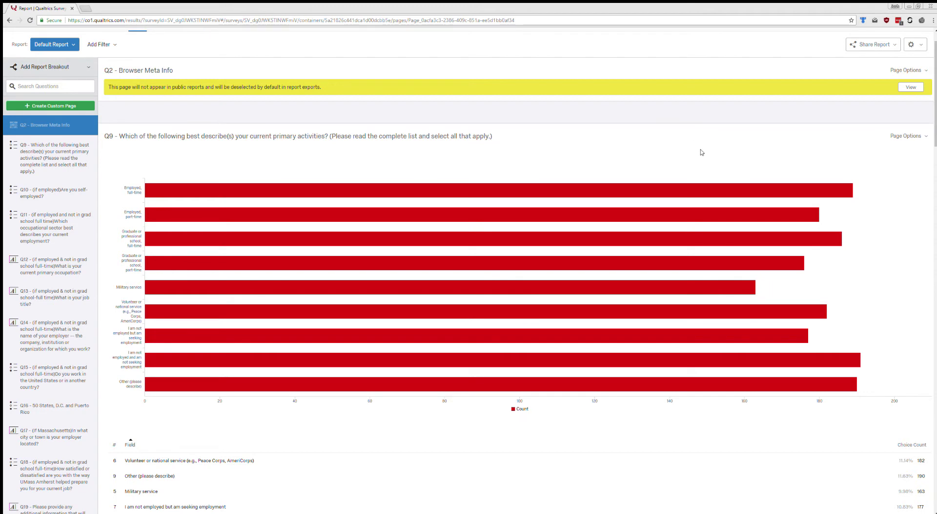
# Examine the Q9 bar chart and the table beneath it, opening the visualization settings of each
pyautogui.moveTo(710, 204)
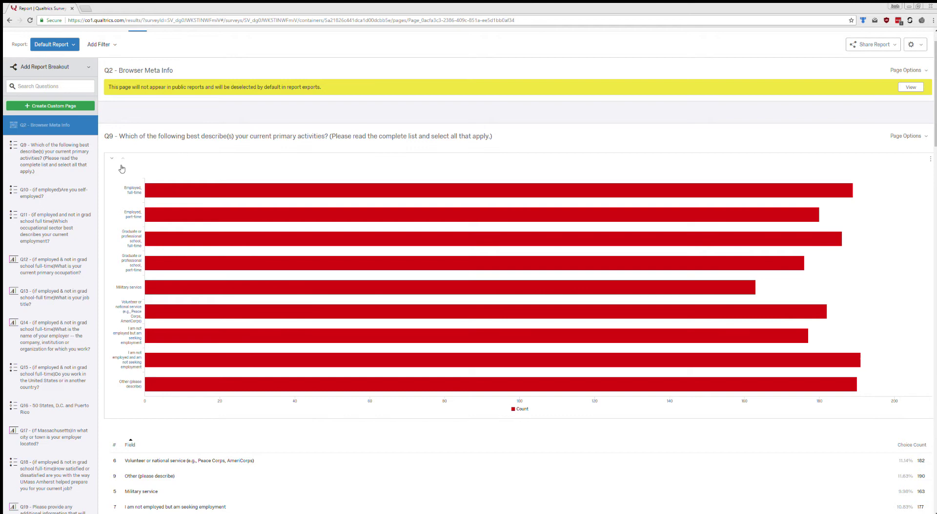
pyautogui.moveTo(350, 190)
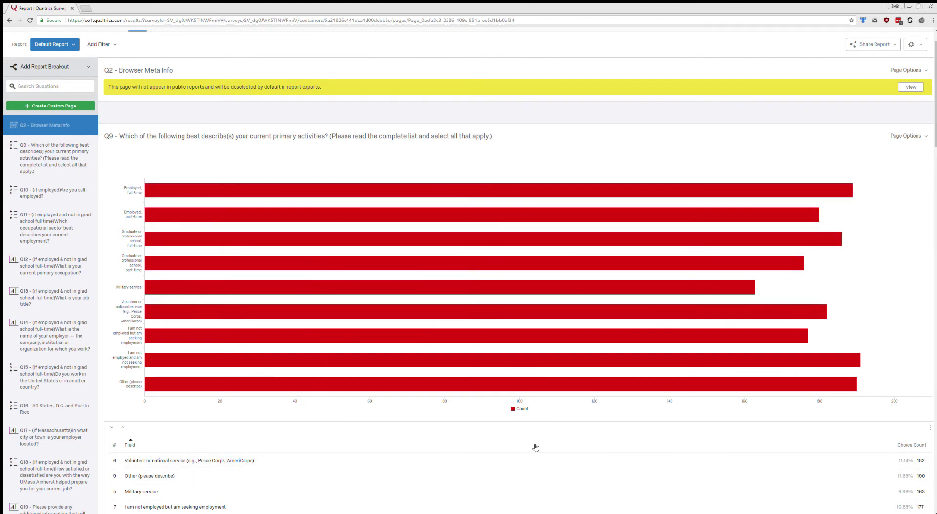
pyautogui.moveTo(650, 211)
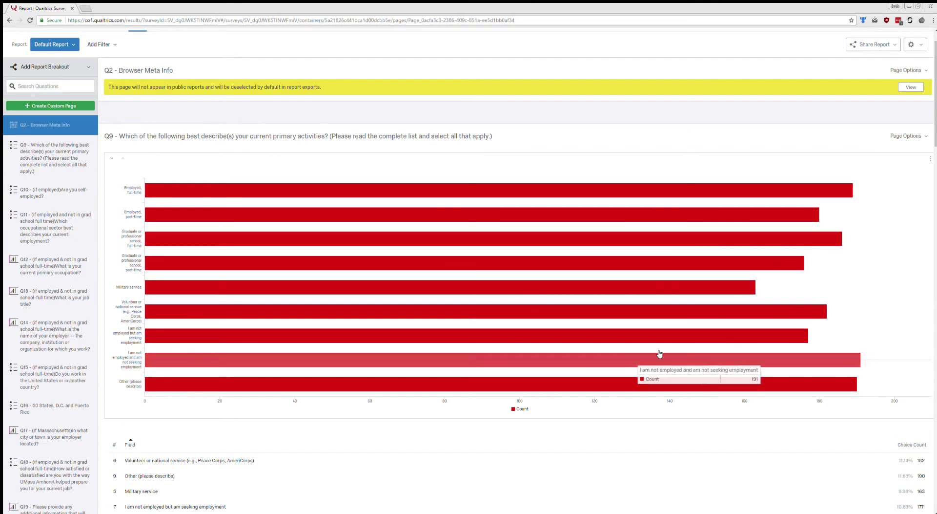
pyautogui.moveTo(897, 261)
pyautogui.moveTo(863, 189)
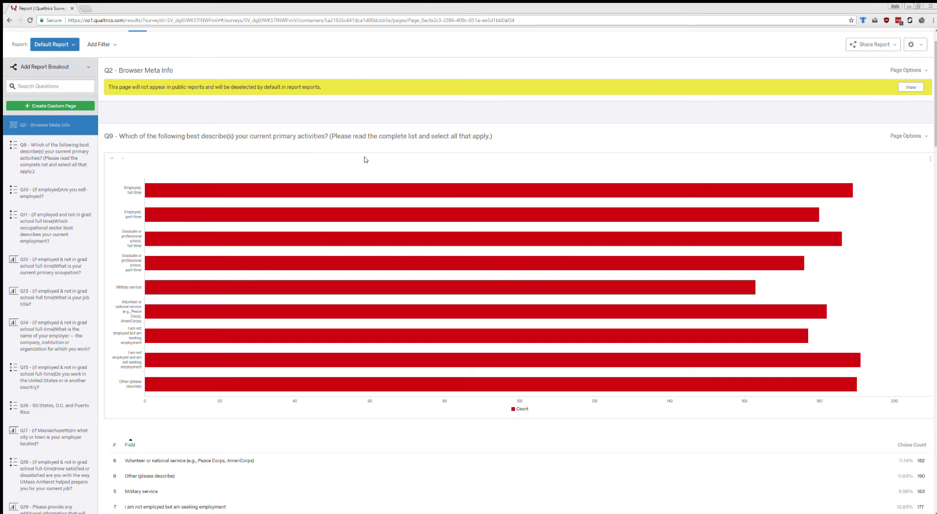
pyautogui.click(335, 159)
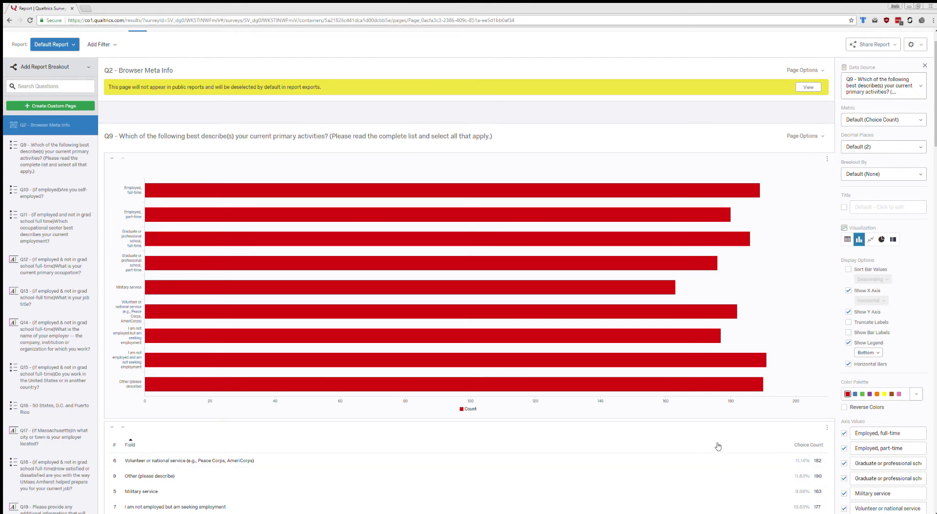
pyautogui.click(718, 446)
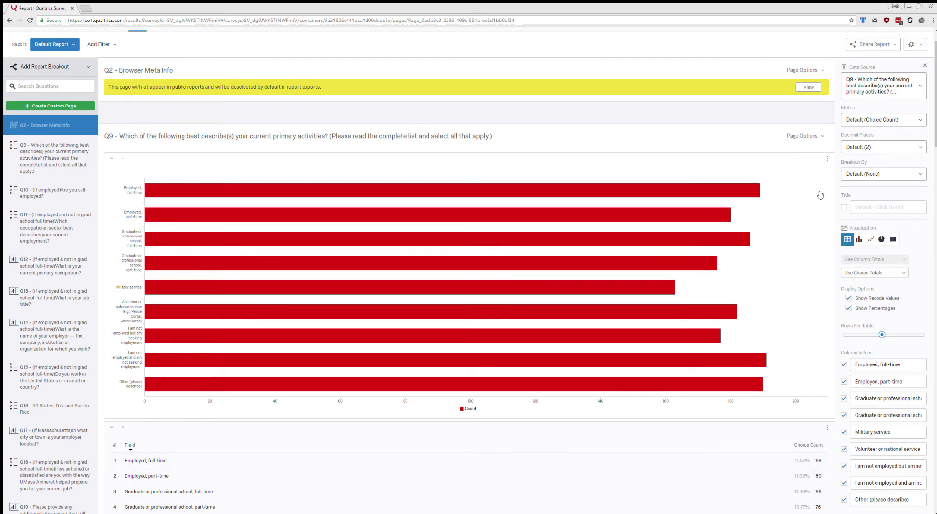
pyautogui.click(781, 219)
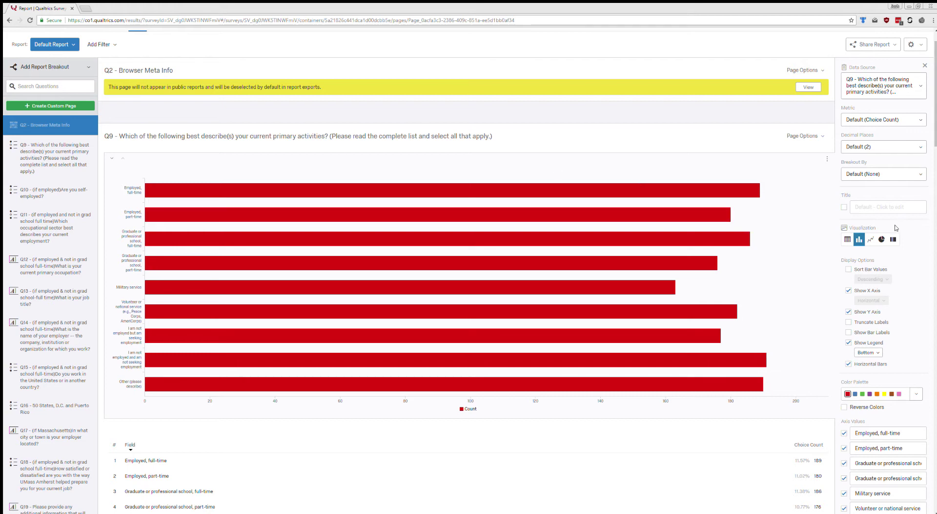
# Show the default title on the Q9 bar chart and hide it again
pyautogui.click(866, 206)
pyautogui.click(844, 209)
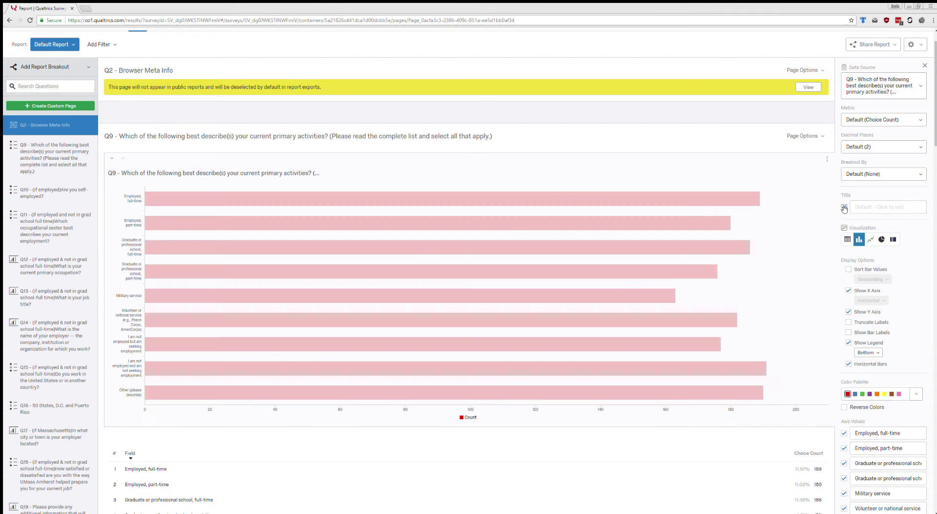
pyautogui.click(844, 209)
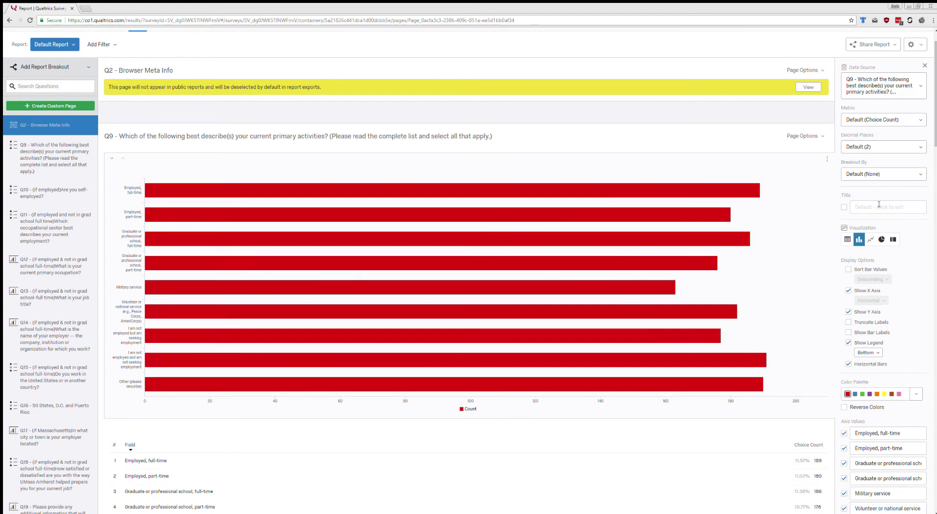
# Switch the Q9 bar chart to a data table, compare it with the table beneath, and restore the bar chart
pyautogui.click(847, 241)
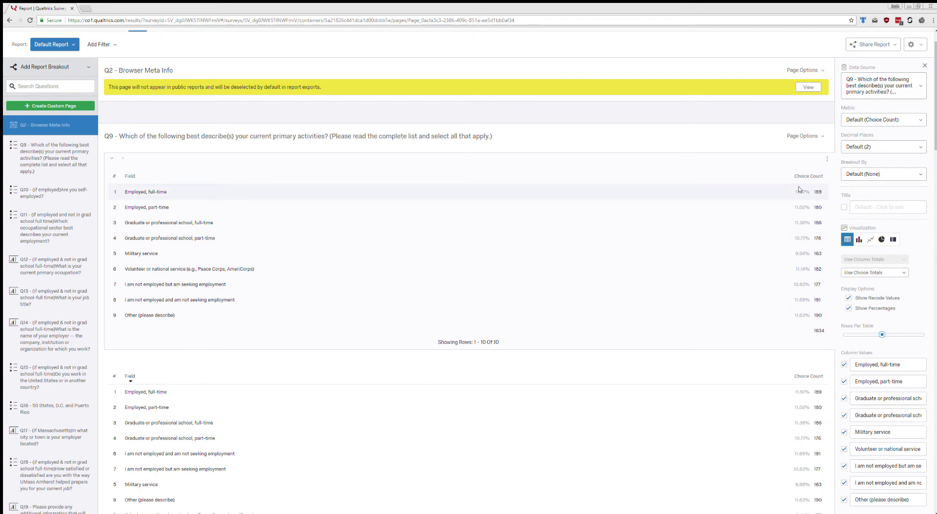
pyautogui.scroll(-2, 300, 253)
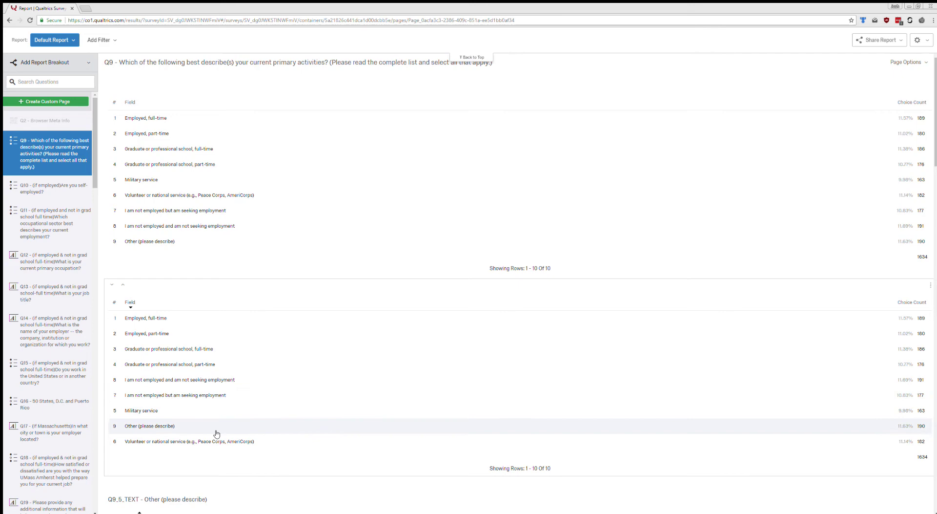
pyautogui.scroll(2, 605, 244)
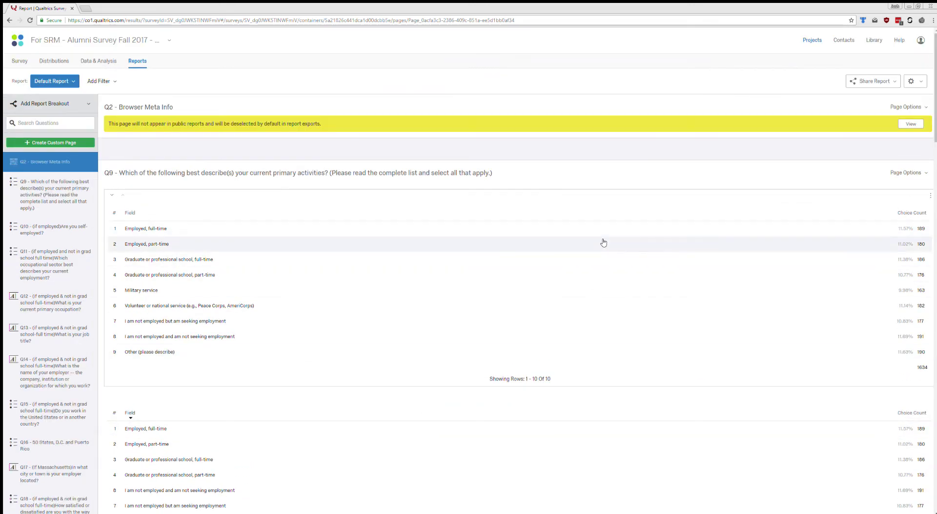
pyautogui.click(601, 234)
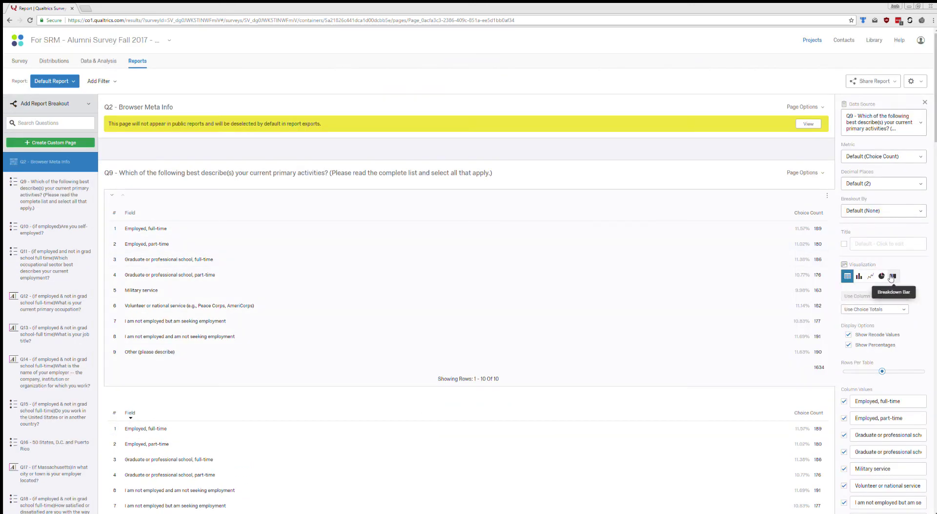
pyautogui.click(859, 276)
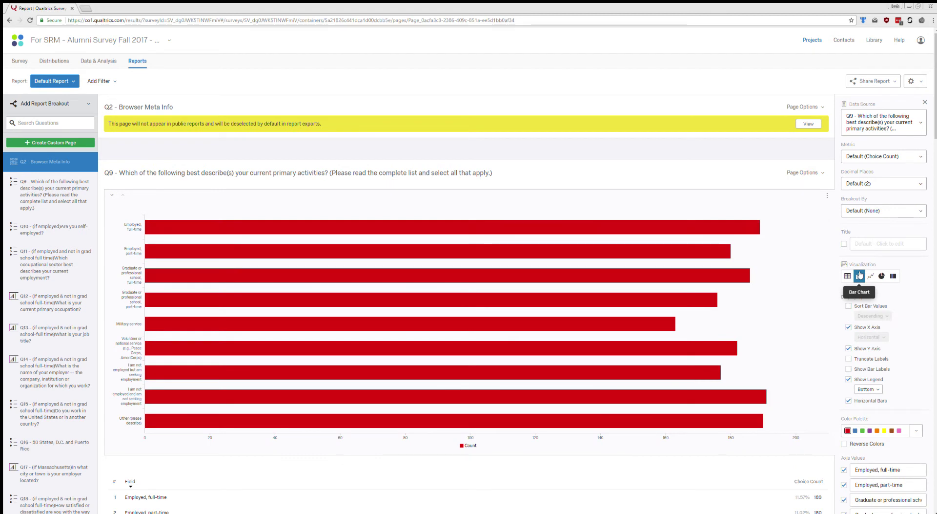
# Try the Q9 chart as a line chart and as a pie chart, and reopen the pie chart's settings
pyautogui.click(870, 277)
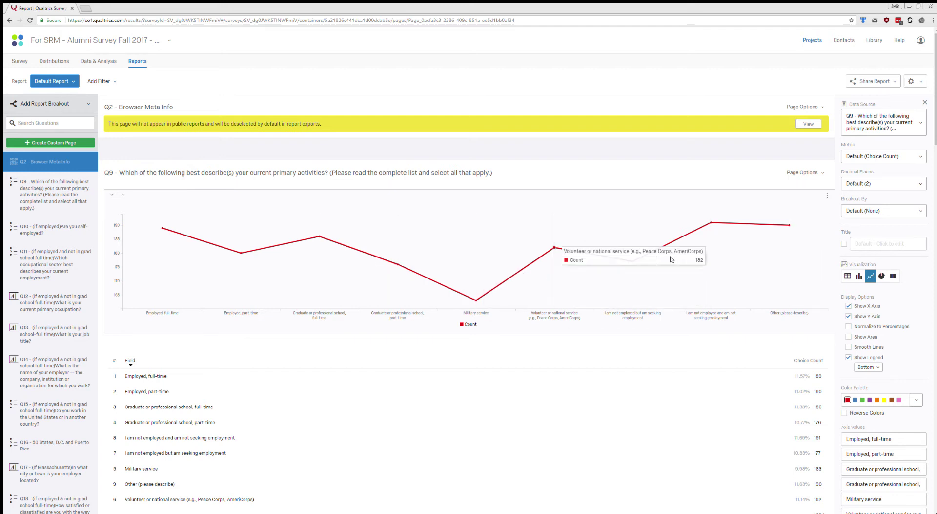
pyautogui.click(882, 276)
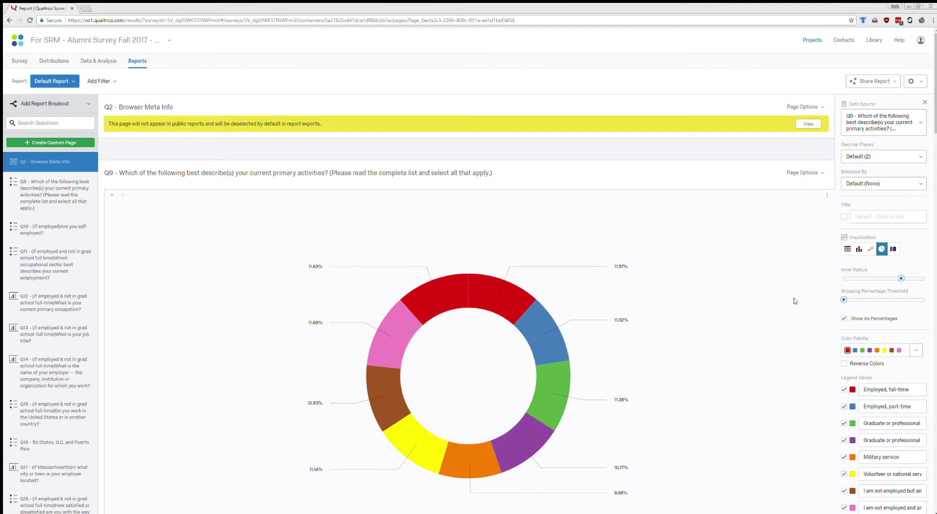
pyautogui.scroll(-3, 795, 301)
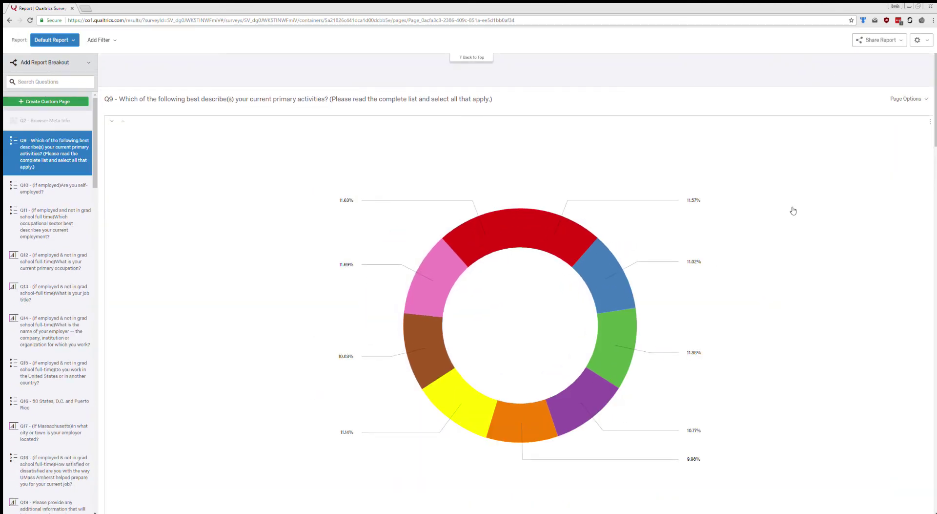
pyautogui.click(714, 201)
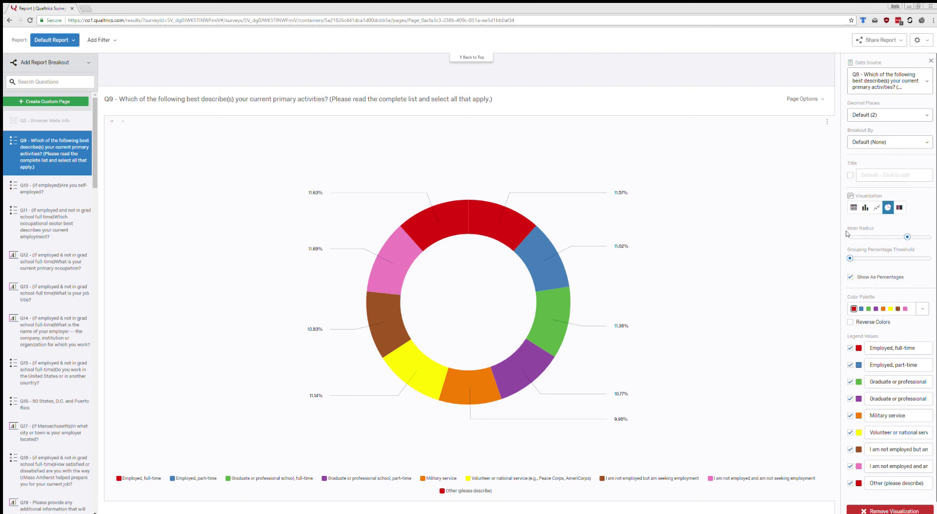
# Try the pie chart's inner radius at 0% and 99%, and leave it at a medium ring thickness
pyautogui.moveTo(908, 237); pyautogui.dragTo(848, 237)
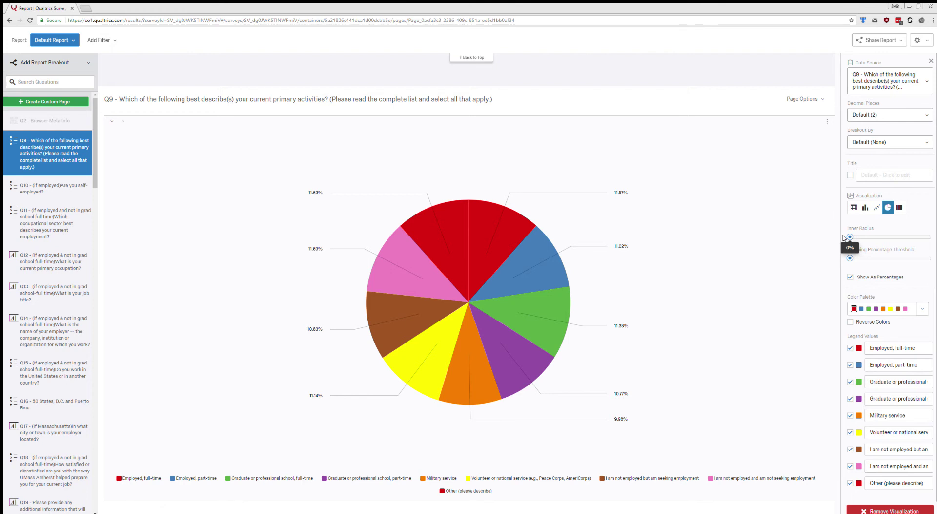
pyautogui.moveTo(850, 237); pyautogui.dragTo(933, 243)
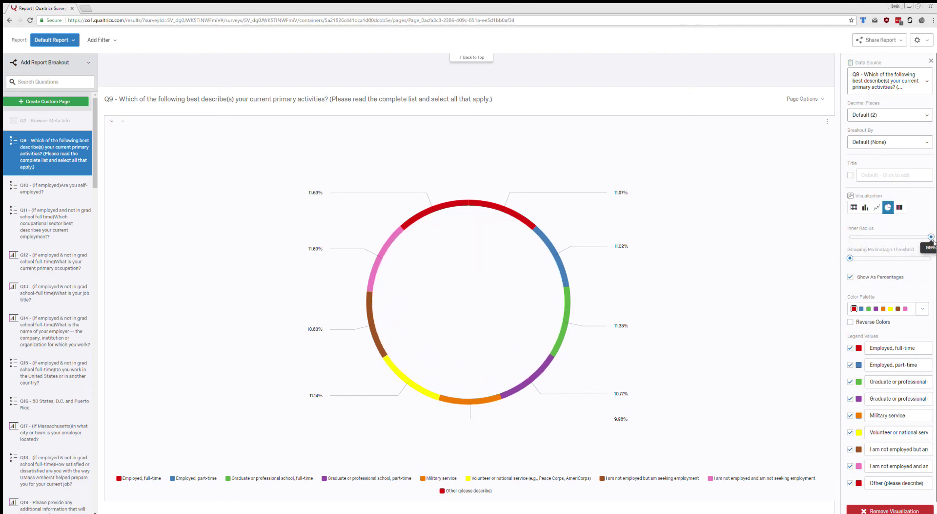
pyautogui.moveTo(932, 241); pyautogui.dragTo(893, 240)
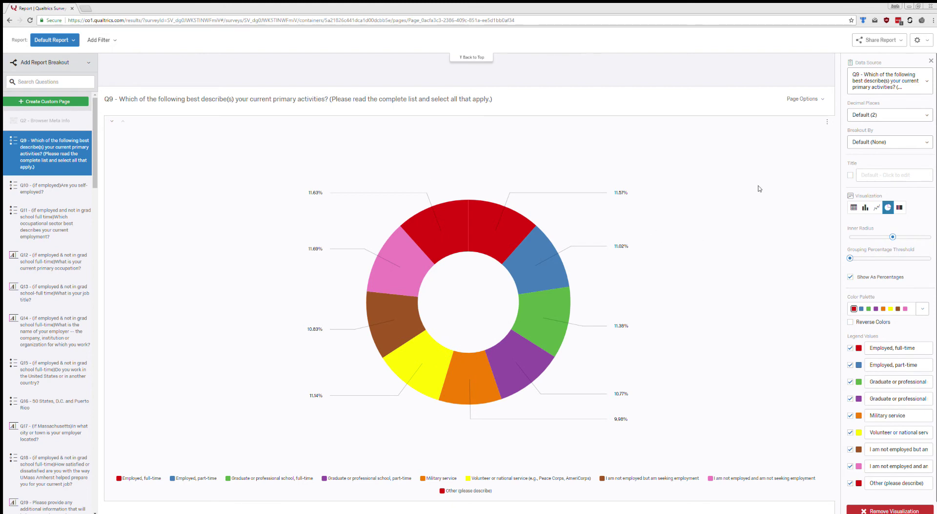
# Change the Q9 visualization to a breakdown bar and inspect its segments
pyautogui.click(897, 204)
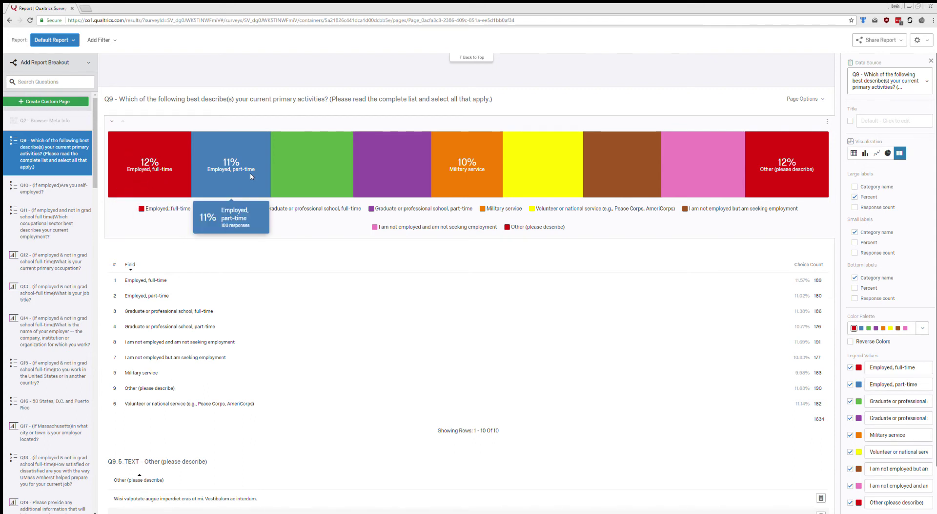
pyautogui.moveTo(552, 166)
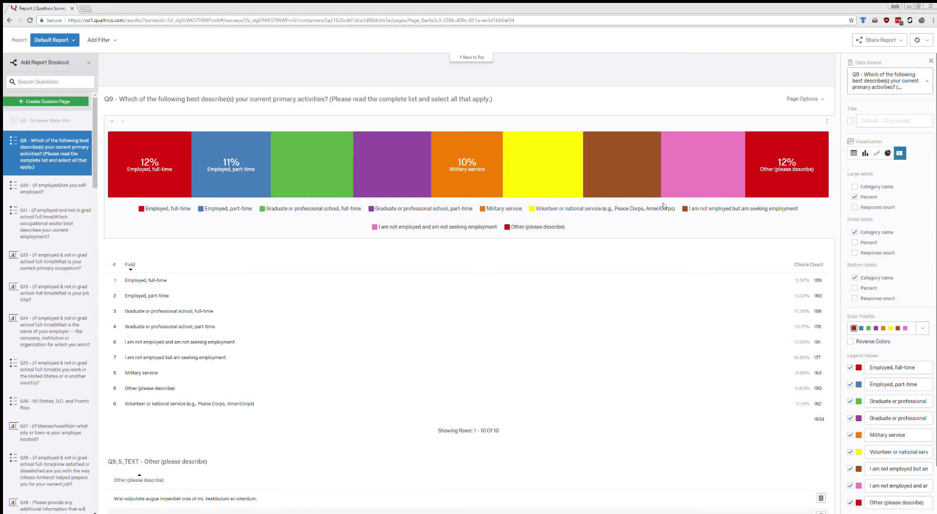
# Add the response count to the breakdown bar's bottom labels and remove it again
pyautogui.click(854, 278)
pyautogui.click(855, 298)
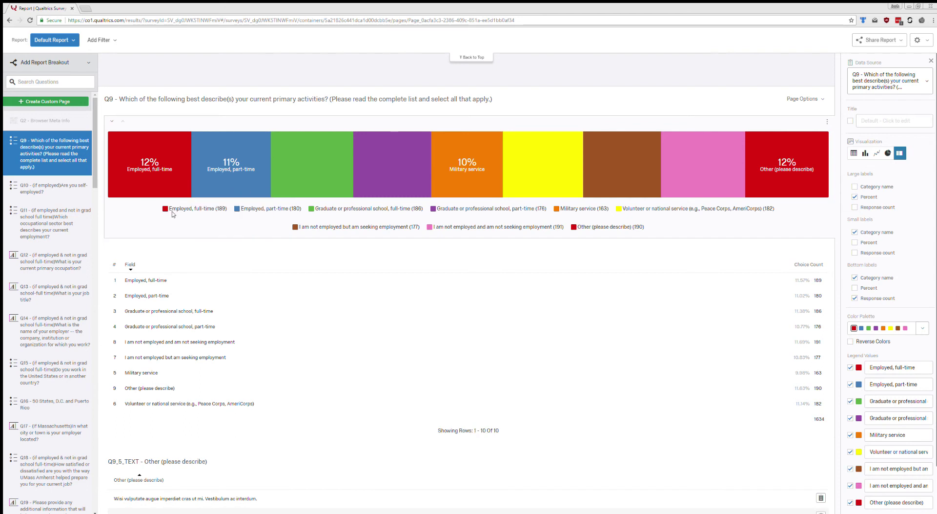
pyautogui.click(855, 297)
# Try the category name instead of the percent as the breakdown bar's large label and restore the percent
pyautogui.click(854, 197)
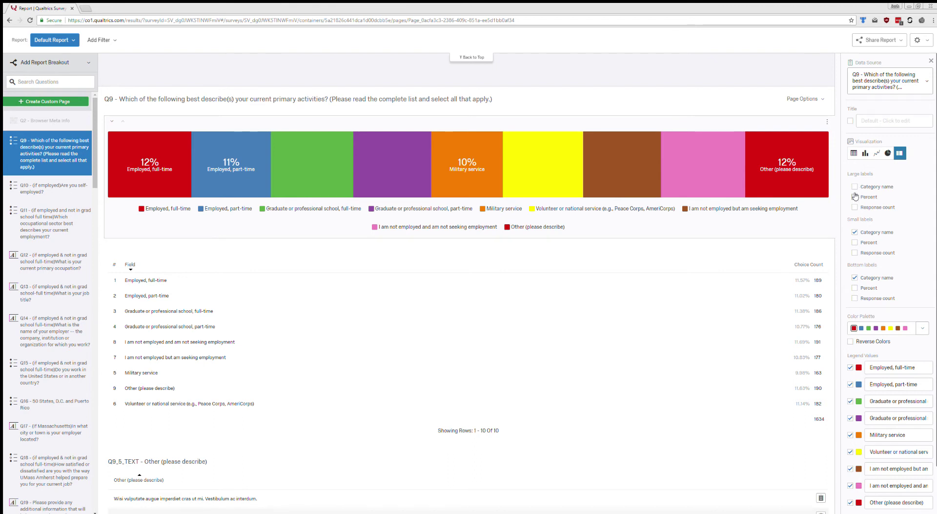
pyautogui.click(855, 197)
pyautogui.click(855, 197)
pyautogui.click(855, 187)
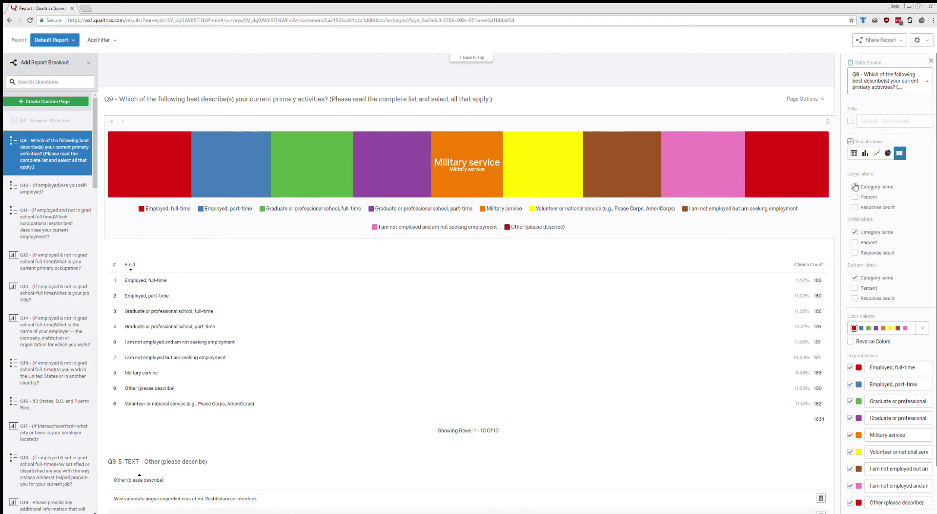
pyautogui.moveTo(221, 163)
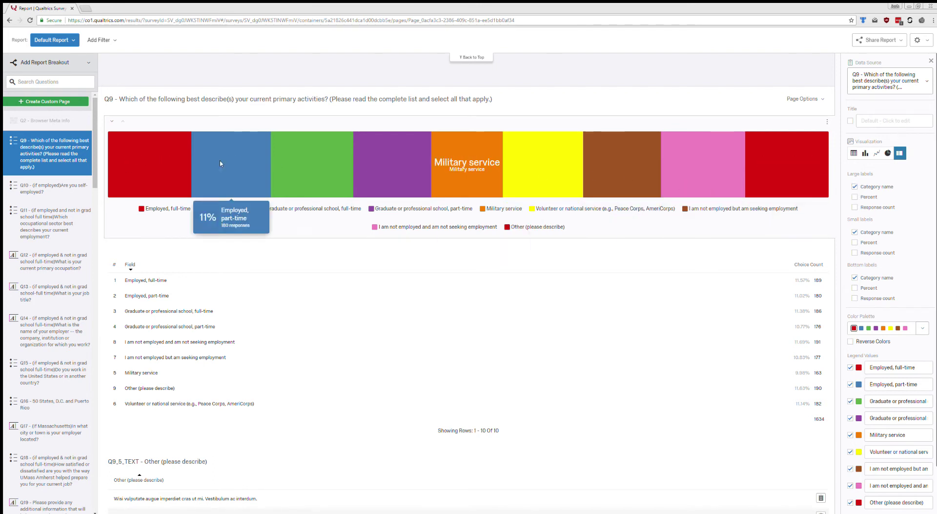
pyautogui.click(855, 196)
pyautogui.click(855, 186)
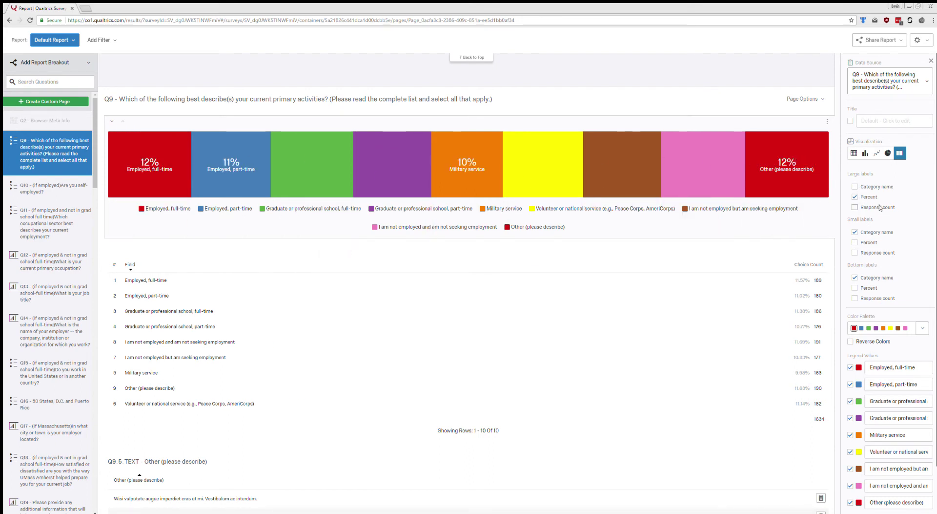
# Hide the Other (please describe) category and both not-employed categories from the Q9 breakdown bar and inspect the remaining segments
pyautogui.scroll(-2, 891, 212)
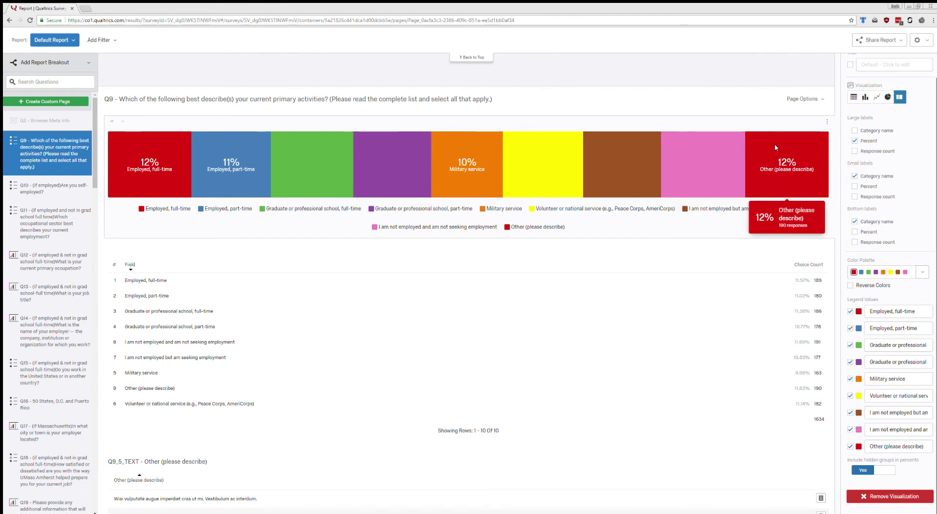
pyautogui.click(850, 447)
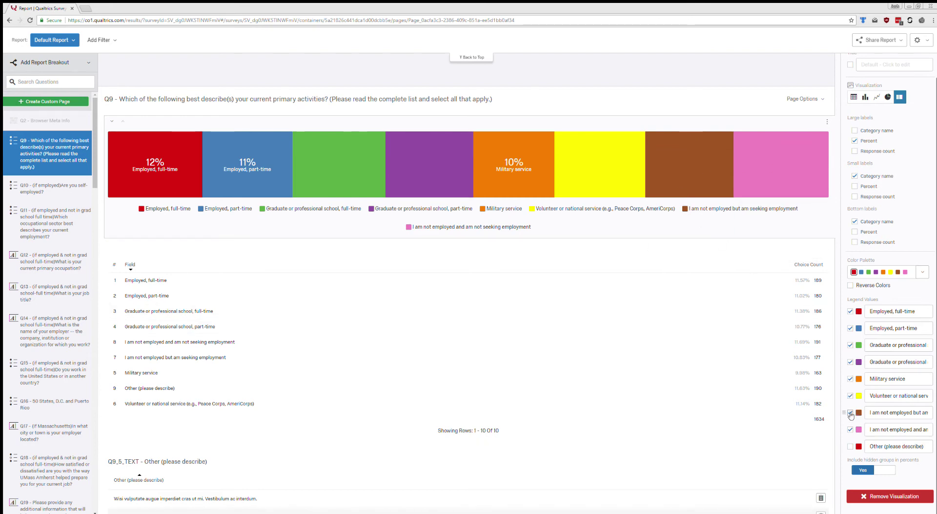
pyautogui.click(851, 414)
pyautogui.click(850, 429)
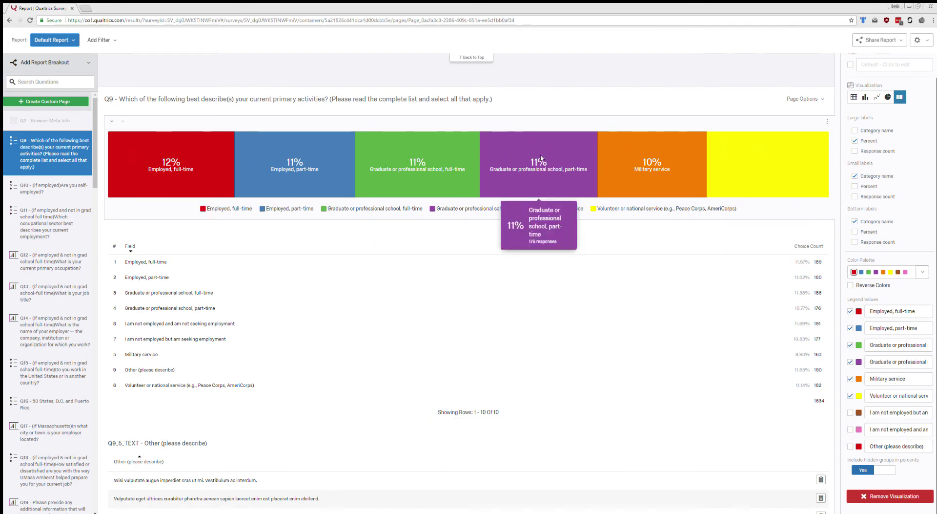
pyautogui.moveTo(730, 167)
pyautogui.moveTo(512, 145)
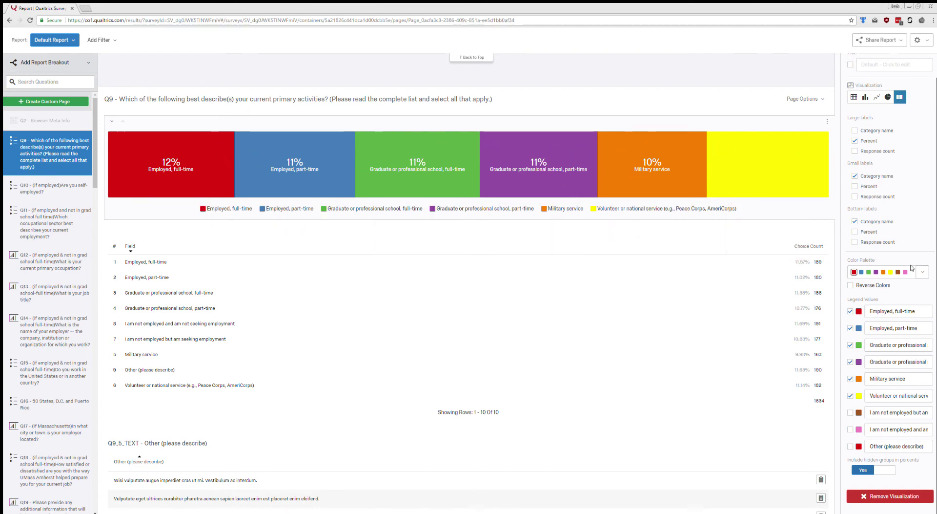
# Try the light-and-dark paired categorical palette on the breakdown bar and settle on the categorical palette starting with green, orange and purple
pyautogui.click(923, 273)
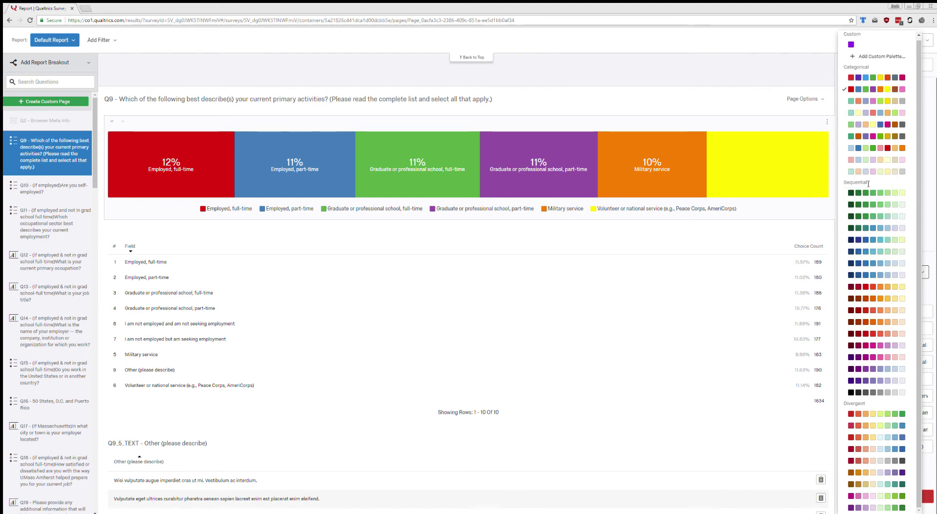
pyautogui.click(858, 151)
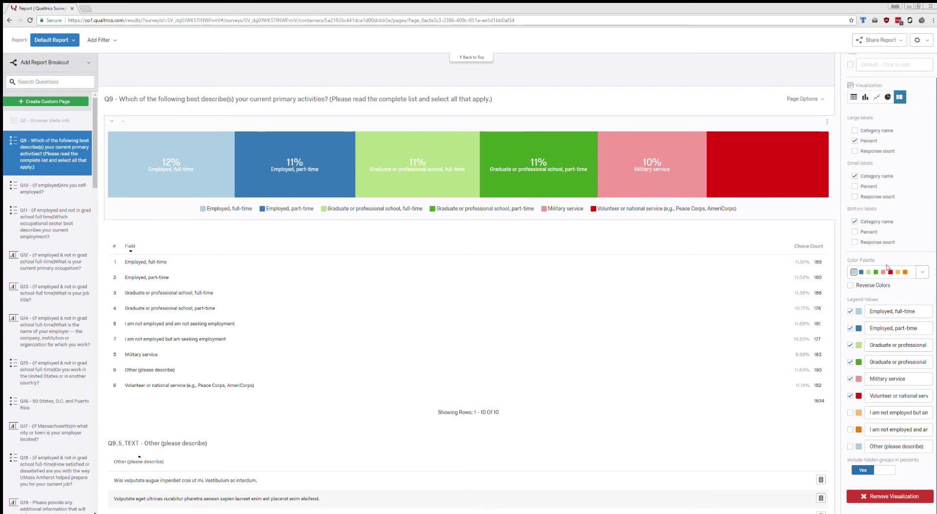
pyautogui.click(923, 272)
pyautogui.click(858, 140)
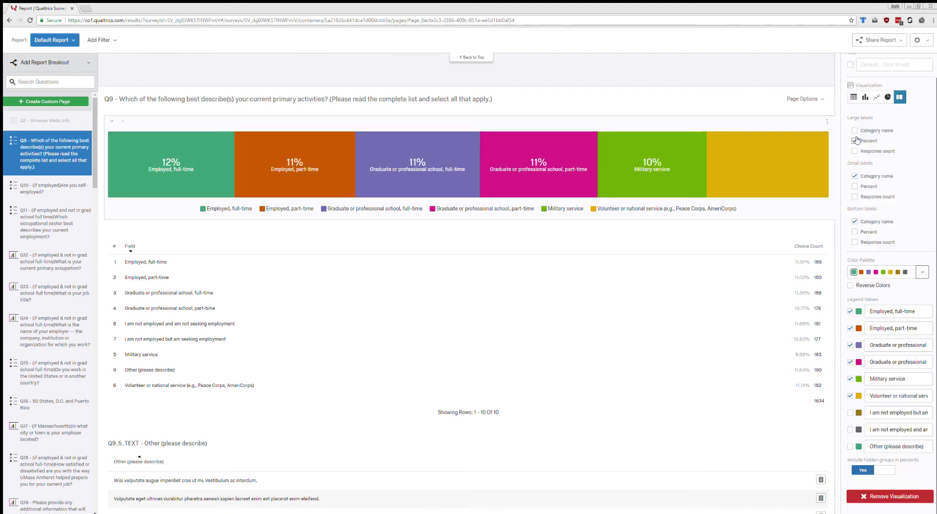
pyautogui.moveTo(213, 166)
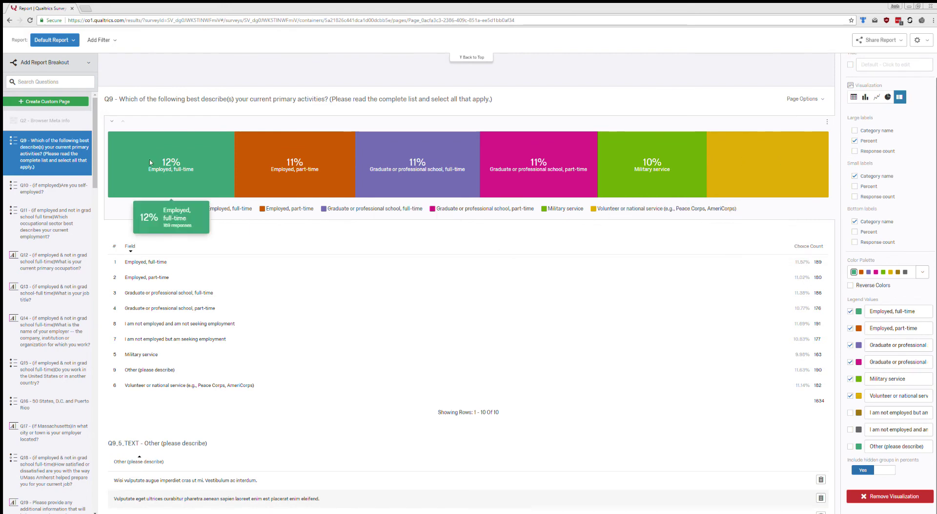
pyautogui.moveTo(763, 161)
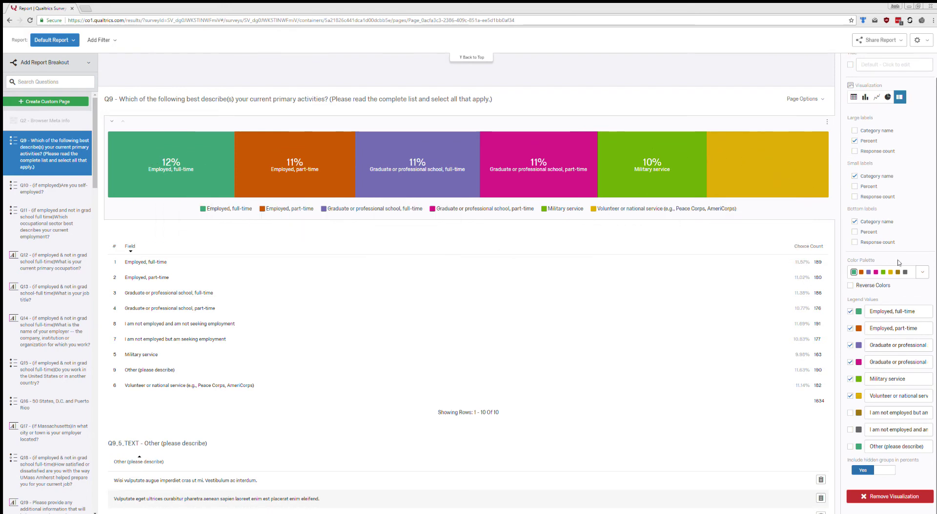
pyautogui.click(922, 272)
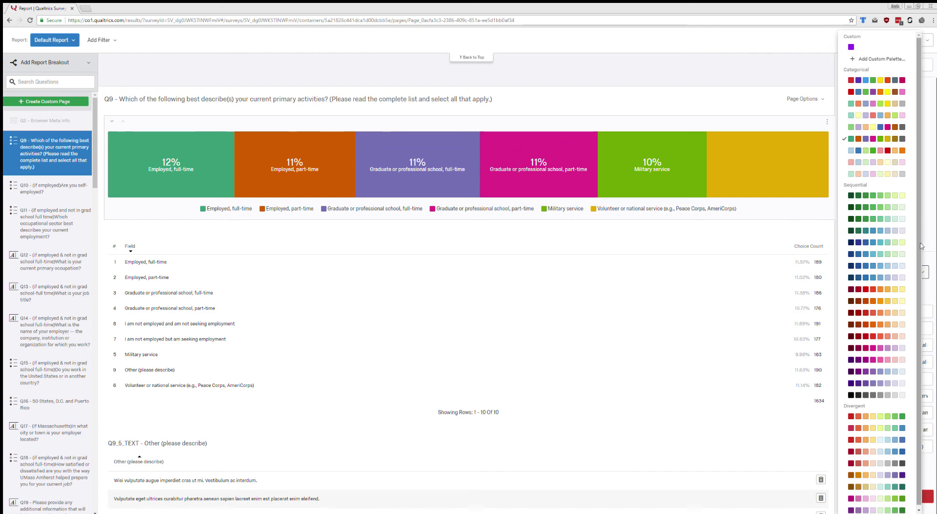
pyautogui.click(925, 254)
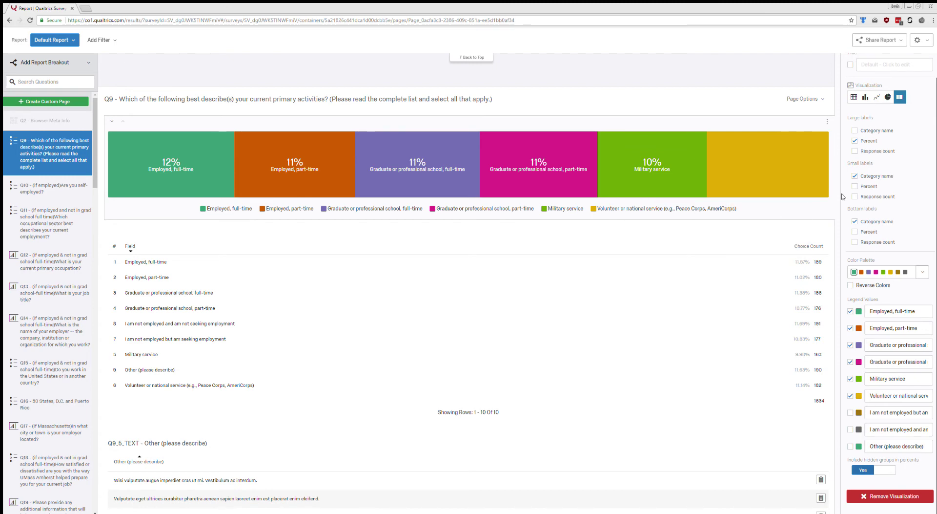
# Change the Q9 visualization to a bar chart, try its legend at Right, and set the legend position to Inset
pyautogui.scroll(2, 865, 161)
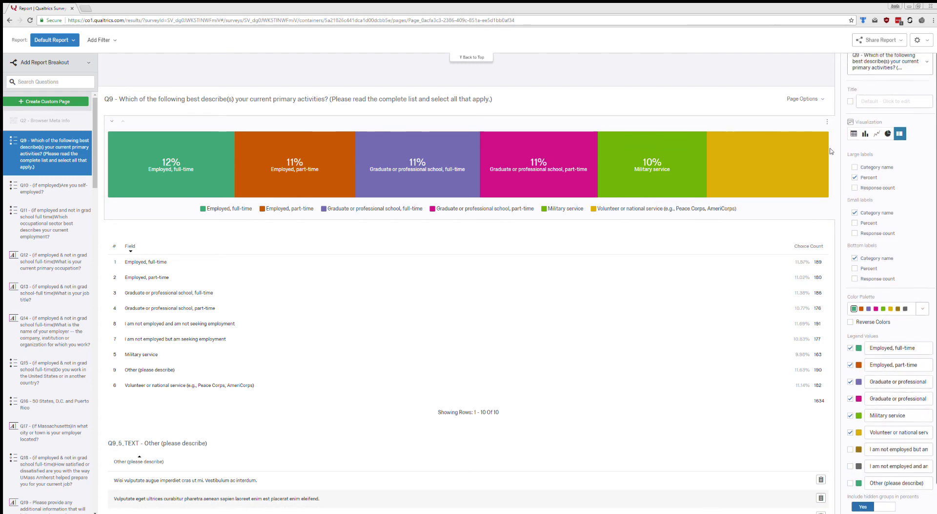
pyautogui.click(865, 154)
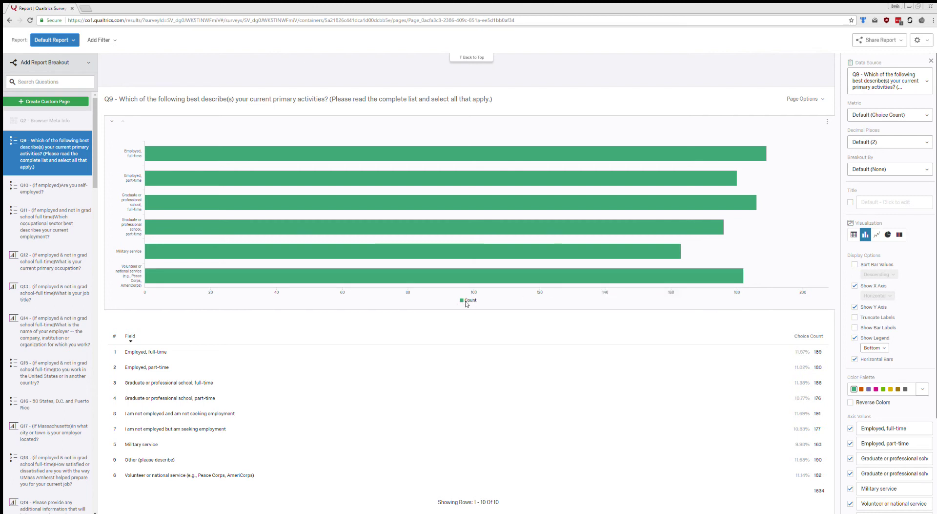
pyautogui.click(854, 338)
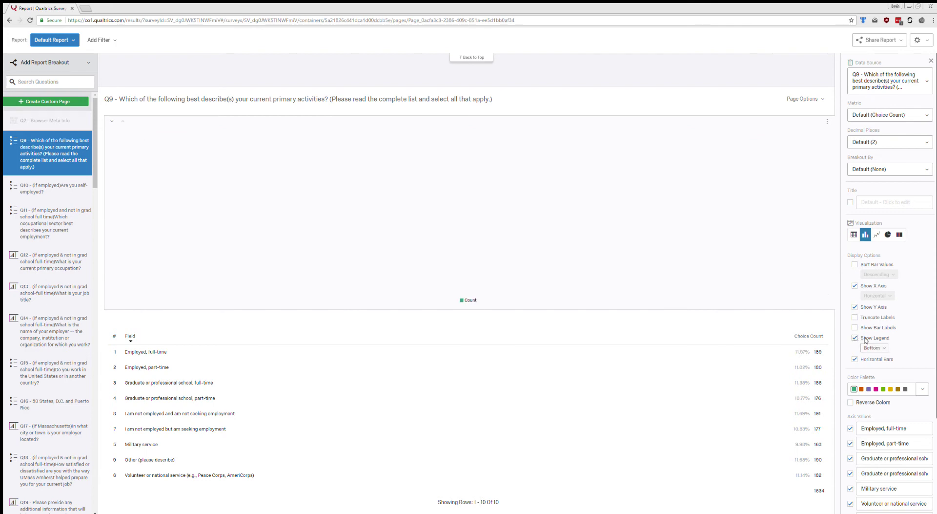
pyautogui.click(873, 348)
pyautogui.click(849, 383)
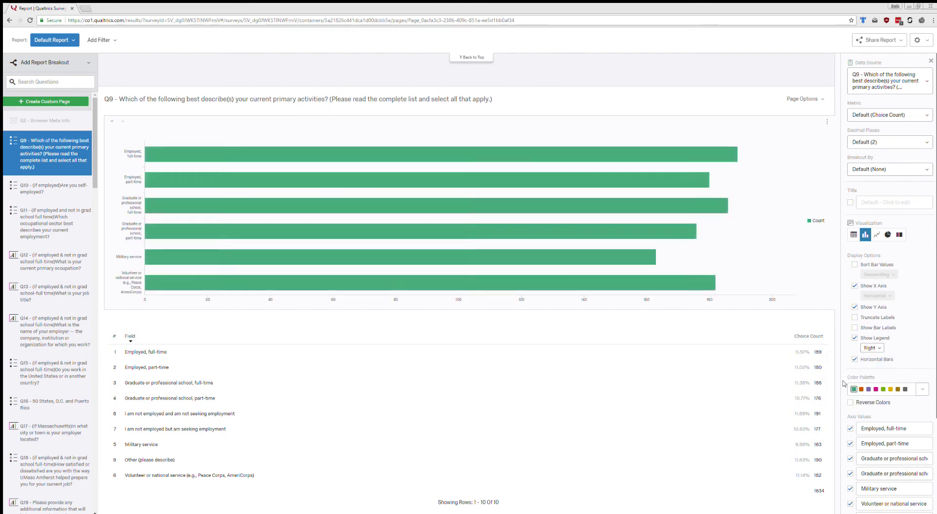
pyautogui.click(871, 347)
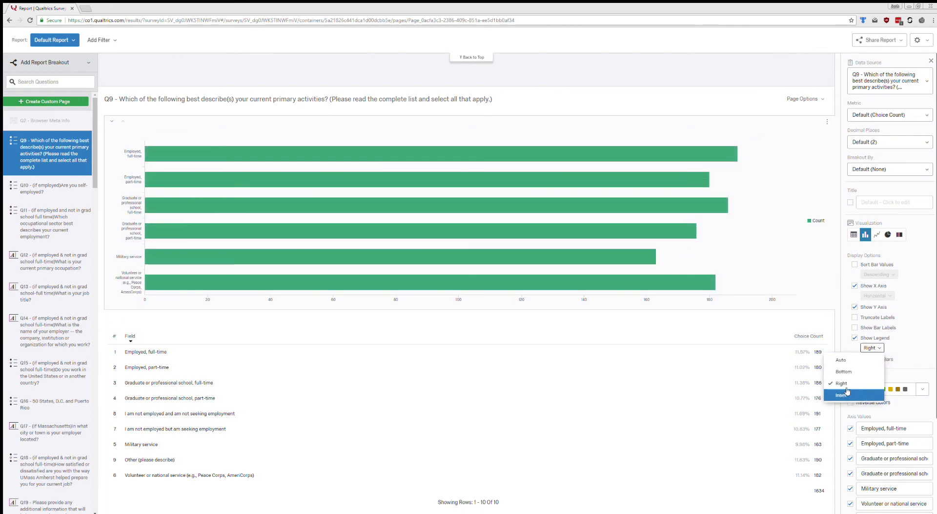
pyautogui.click(850, 394)
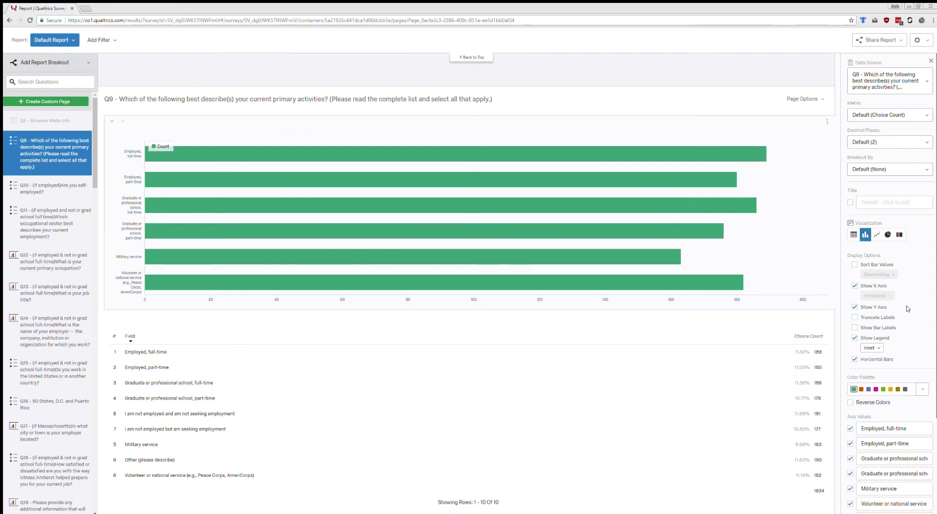
# Make the Q9 chart's bars vertical and set its metric to Percentage of Responses
pyautogui.click(855, 360)
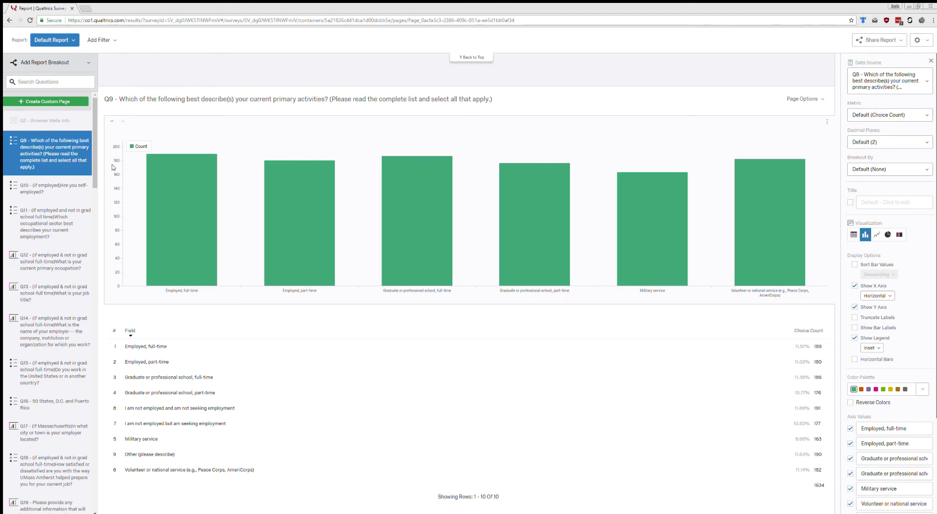
pyautogui.click(913, 115)
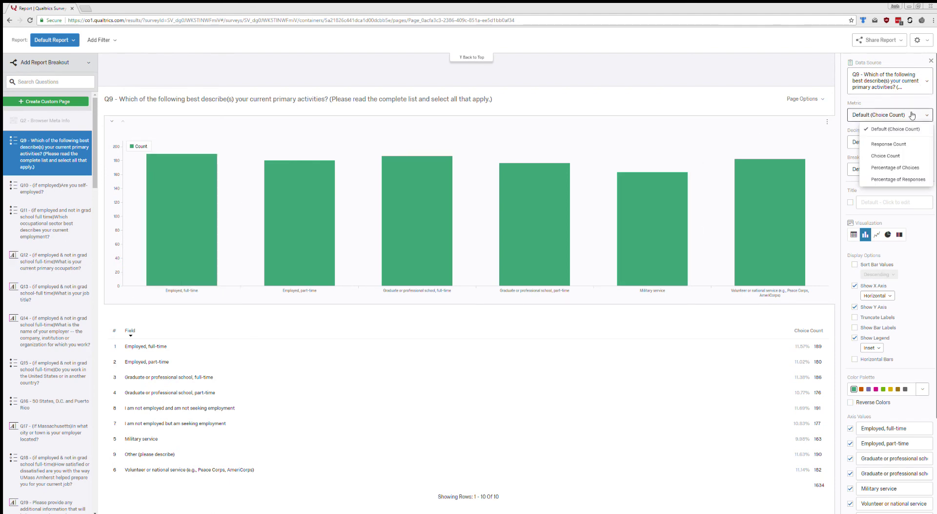
pyautogui.click(917, 179)
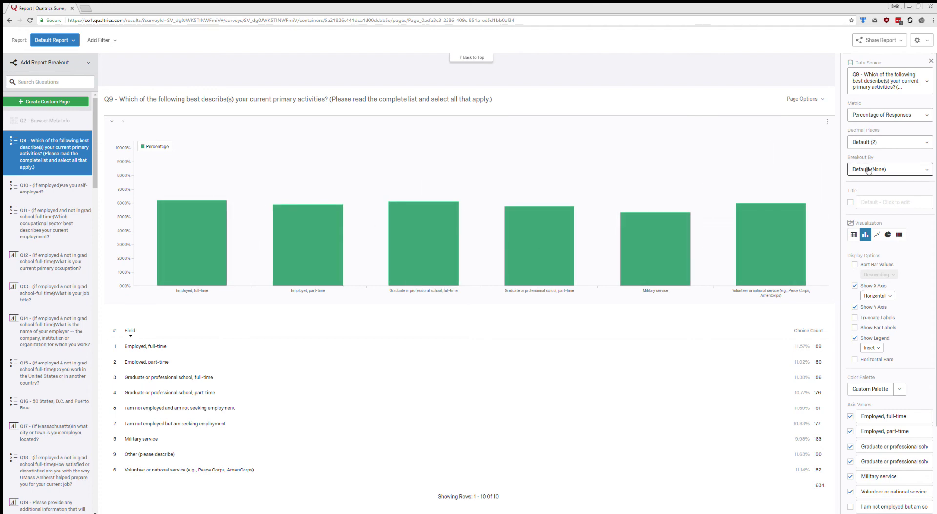
# Look through the questions and data fields available for breaking out the Q9 chart, leaving the breakout unchanged
pyautogui.click(893, 169)
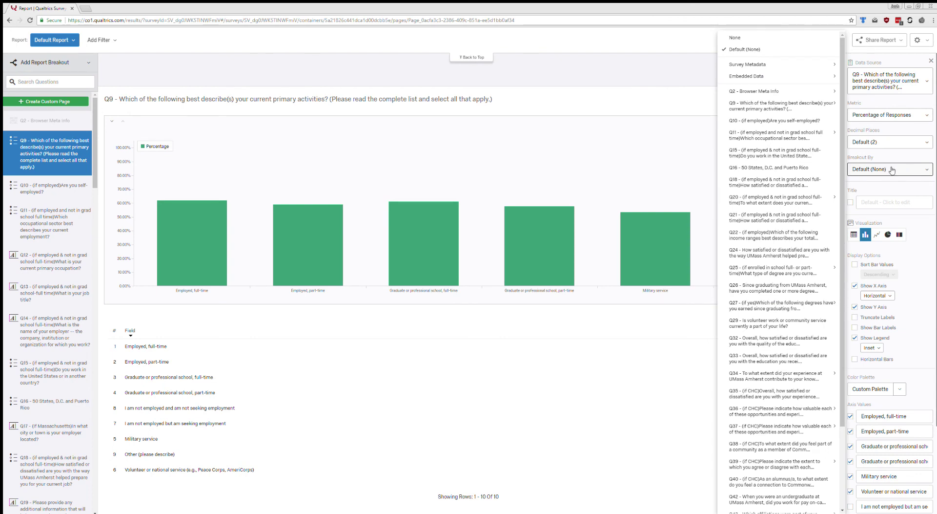
pyautogui.scroll(-2, 791, 208)
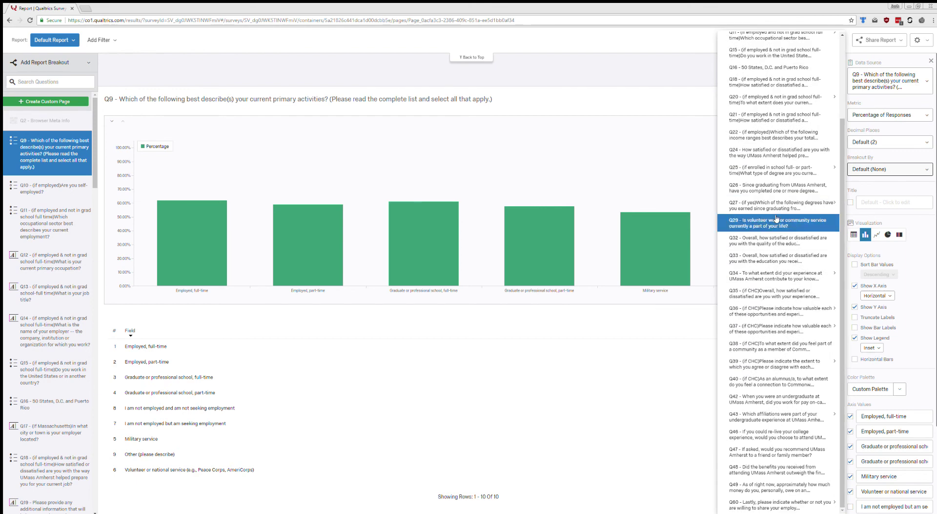
pyautogui.scroll(2, 791, 208)
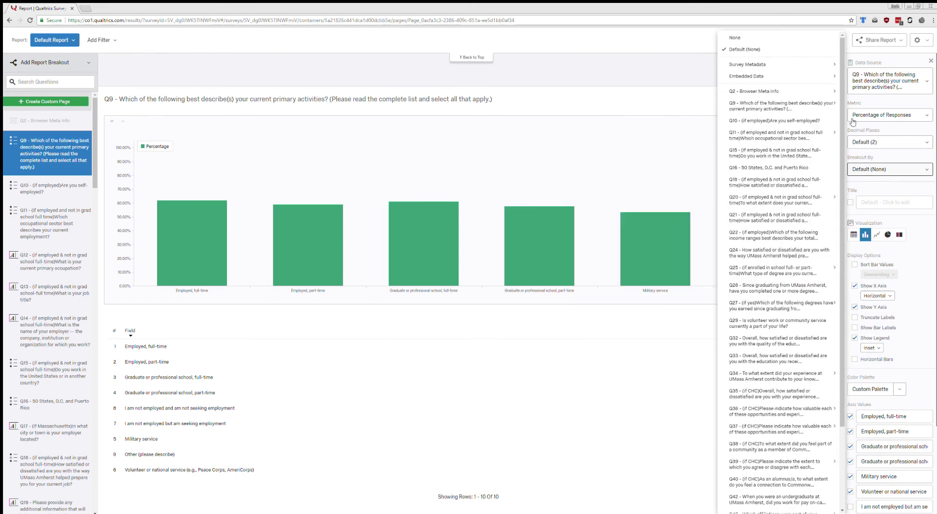
pyautogui.moveTo(792, 85)
pyautogui.moveTo(762, 64)
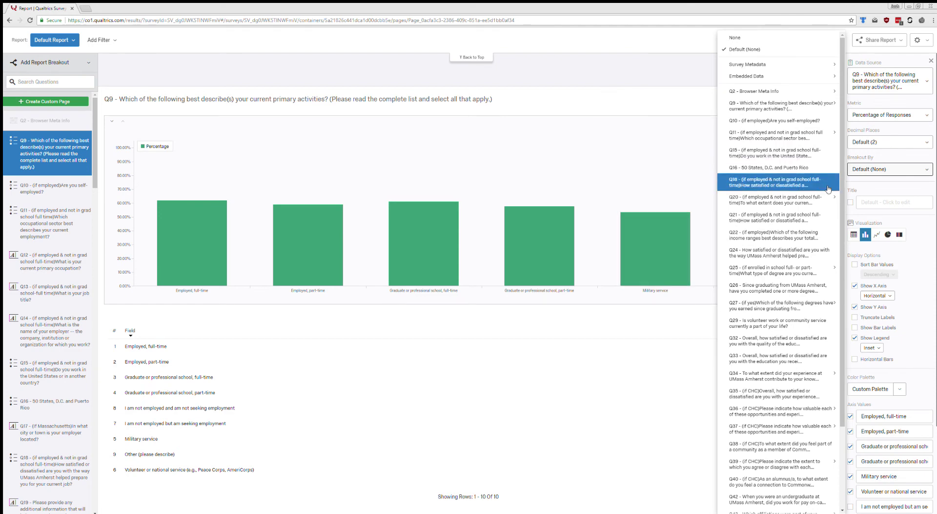
pyautogui.click(642, 126)
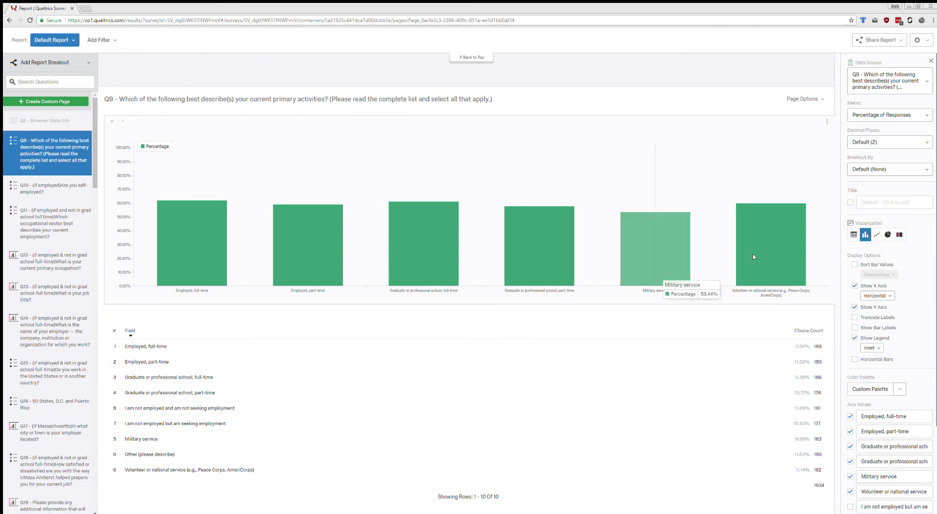
pyautogui.click(922, 167)
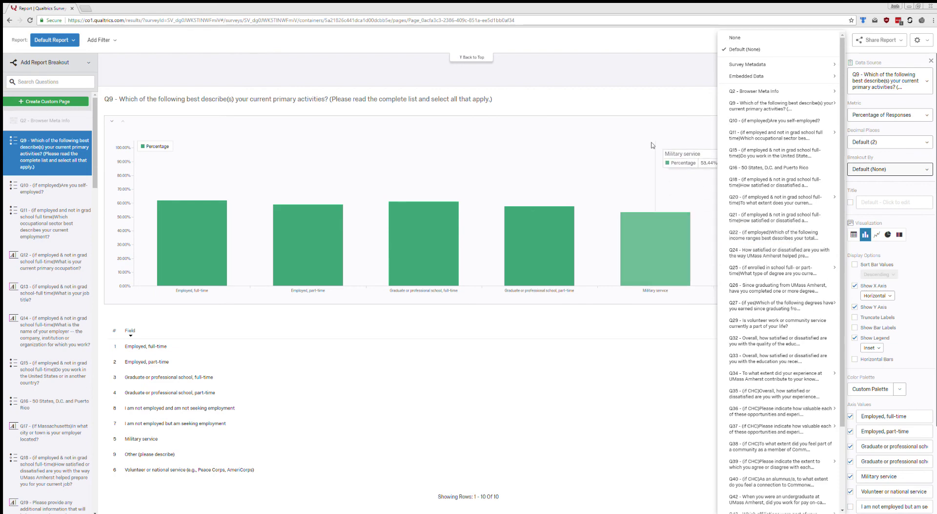
pyautogui.click(670, 142)
# Select the Q9_5_TEXT table of Other responses and browse its records up to page 3
pyautogui.scroll(-1, 774, 169)
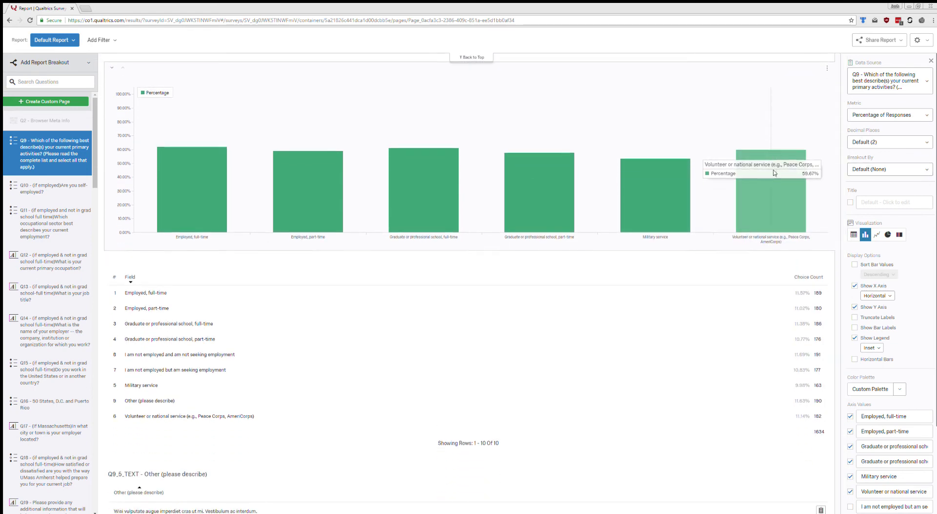
pyautogui.scroll(-5, 683, 191)
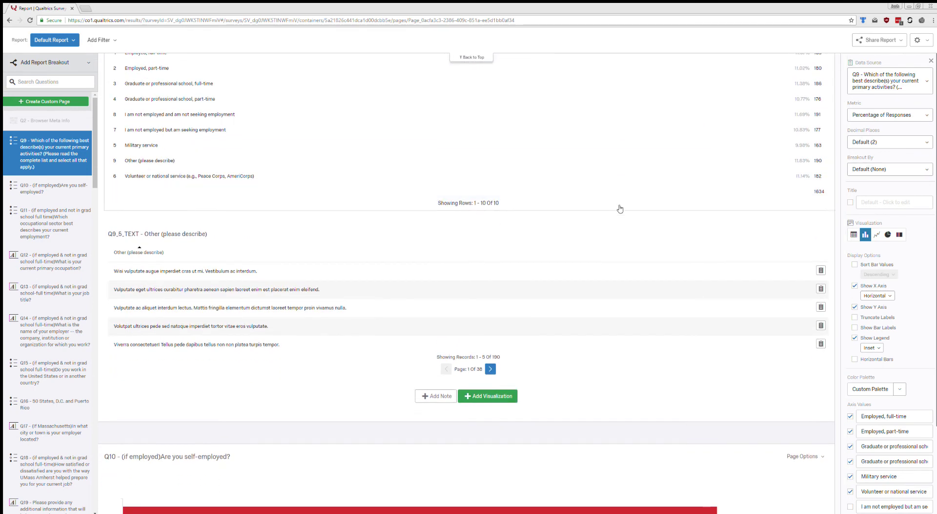
pyautogui.click(618, 218)
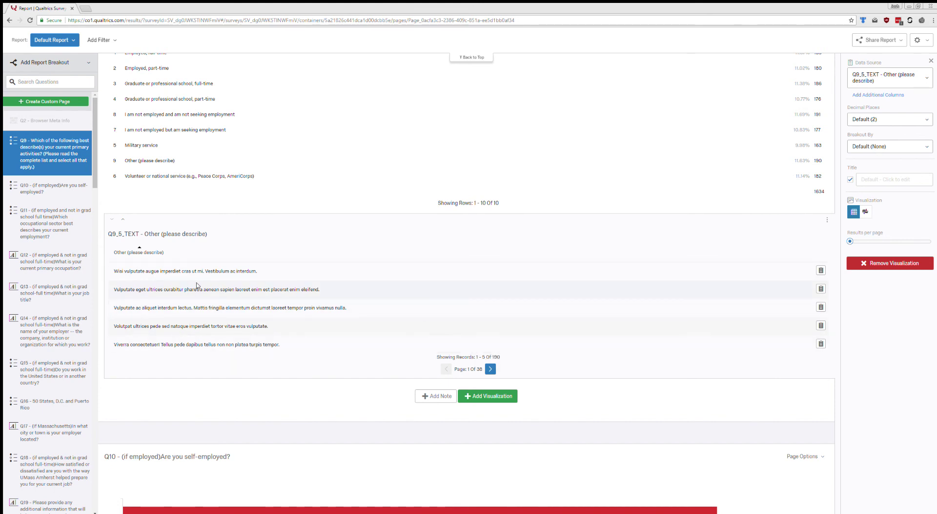
pyautogui.click(491, 369)
pyautogui.click(491, 369)
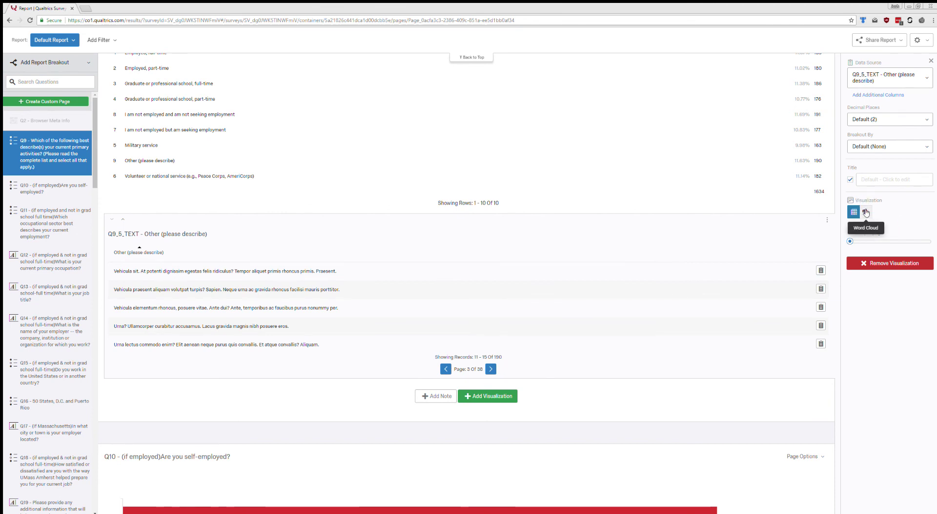
# Change the Q9_5_TEXT visualization to a word cloud and set its word orientation to Horizontal and Vertical
pyautogui.click(866, 212)
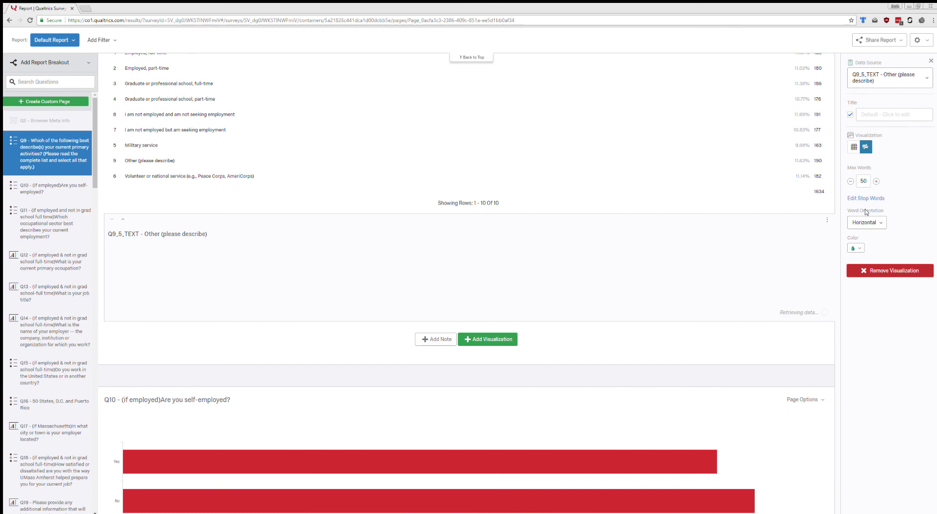
pyautogui.scroll(-3, 732, 294)
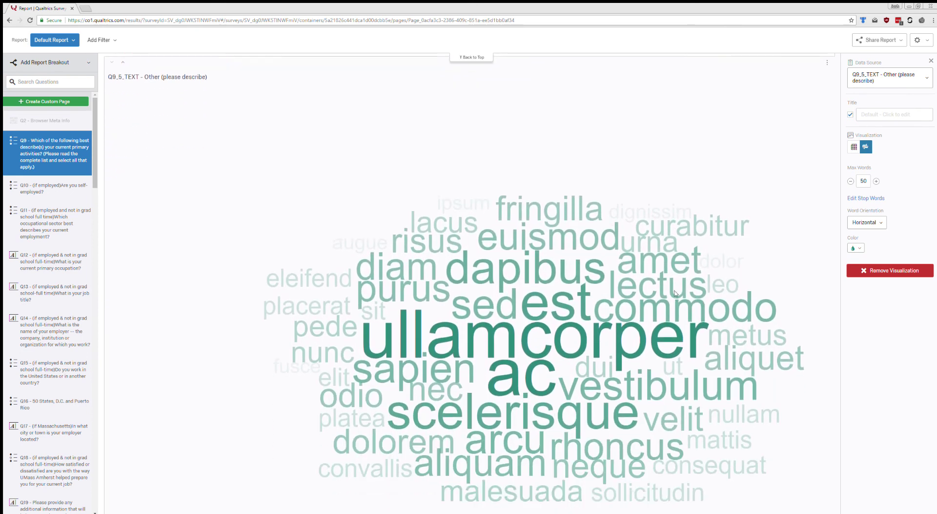
pyautogui.scroll(-2, 654, 289)
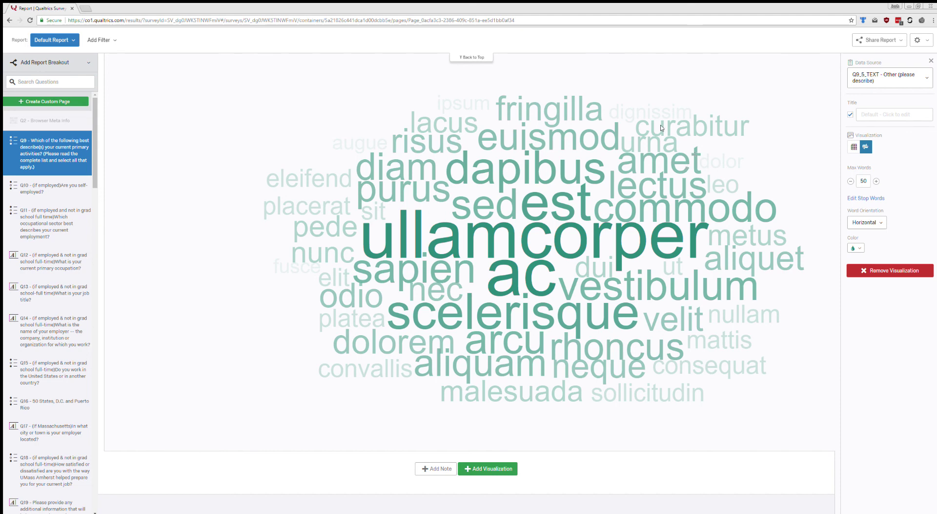
pyautogui.click(885, 227)
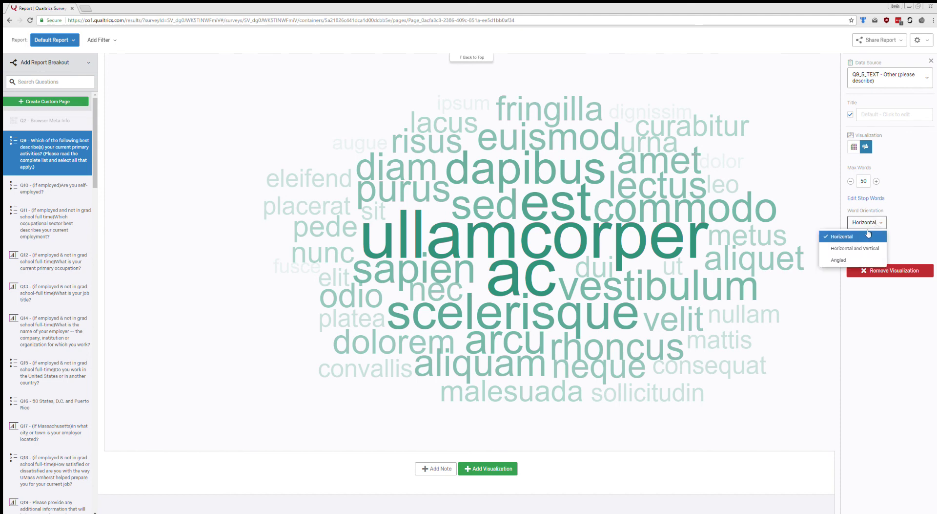
pyautogui.click(854, 247)
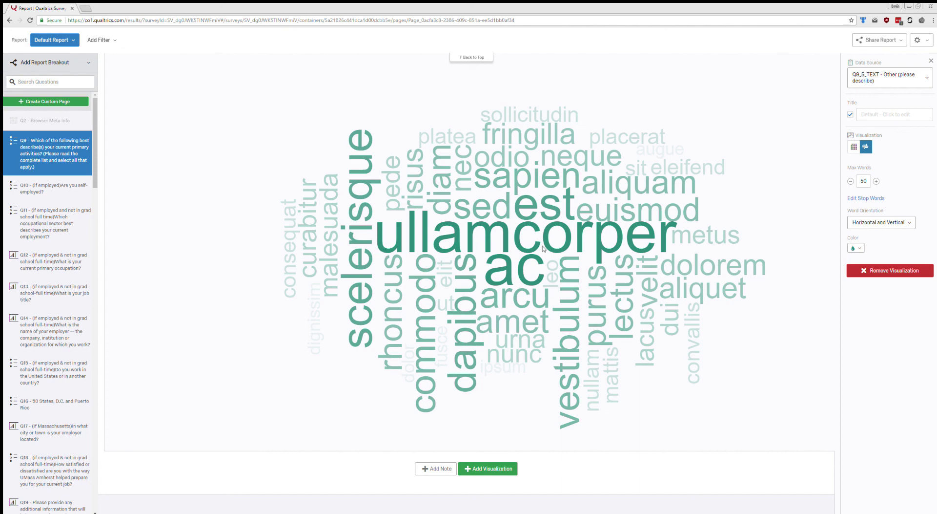
# Try the Angled word orientation on the Q9_5_TEXT word cloud, then set it to Horizontal
pyautogui.click(904, 222)
pyautogui.click(873, 258)
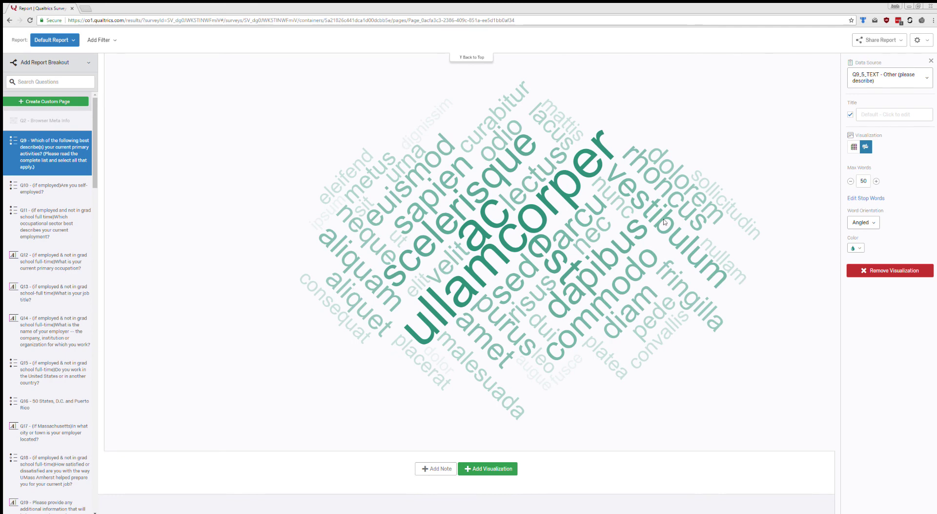
pyautogui.click(861, 222)
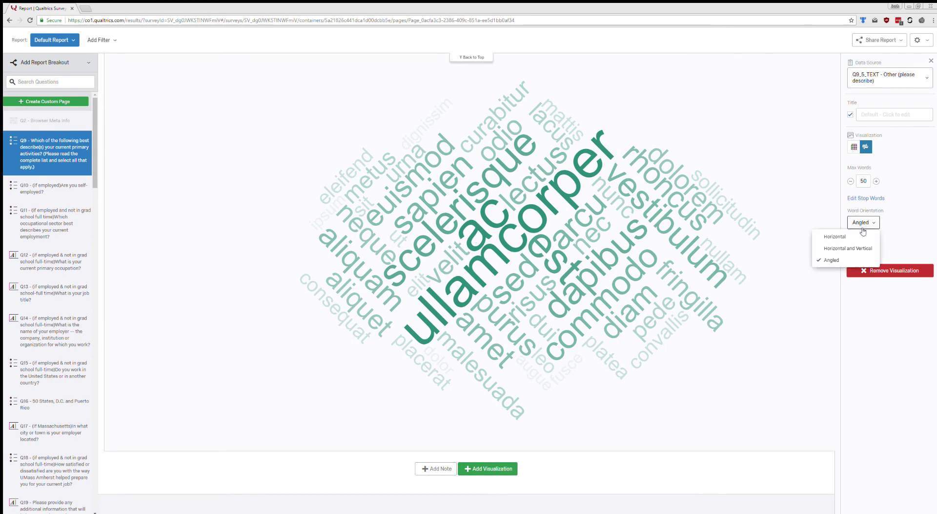
pyautogui.click(864, 235)
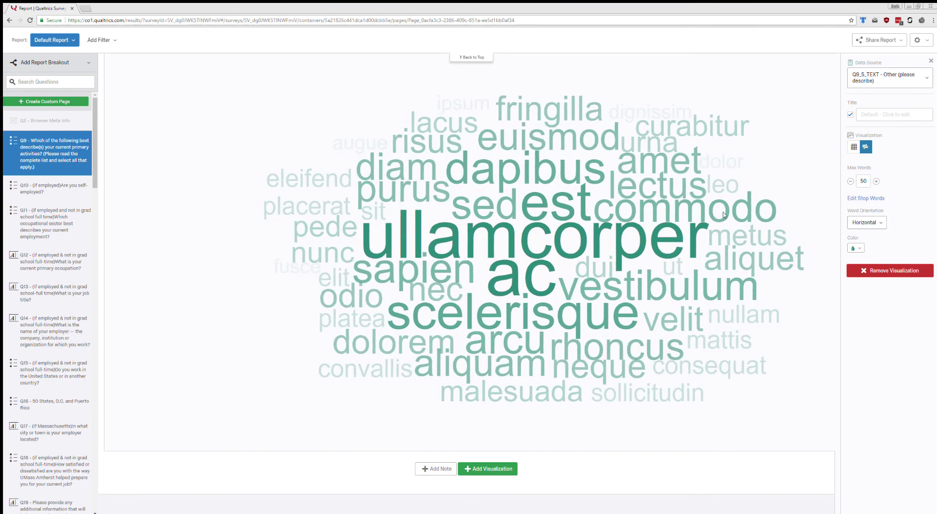
# Try a preset green for the Q9_5_TEXT word cloud, then recolor its words red
pyautogui.click(854, 248)
pyautogui.click(864, 300)
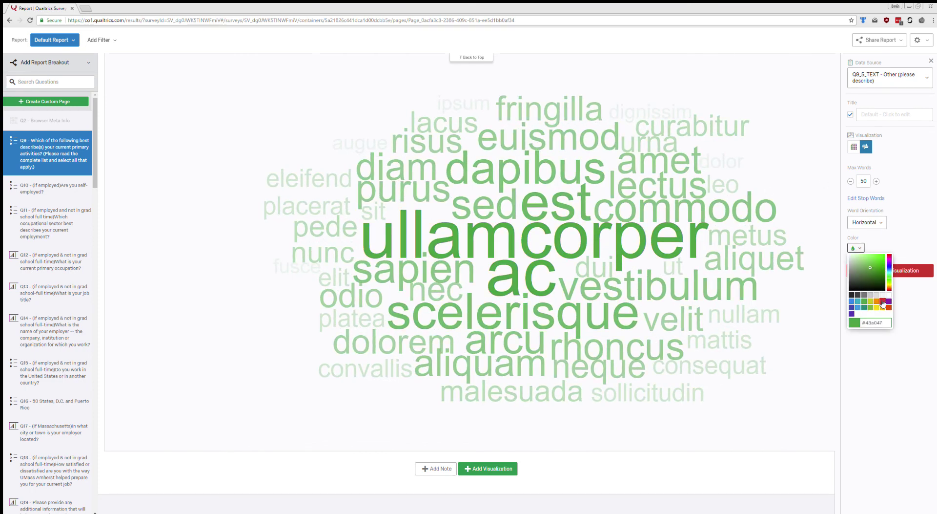
pyautogui.click(883, 303)
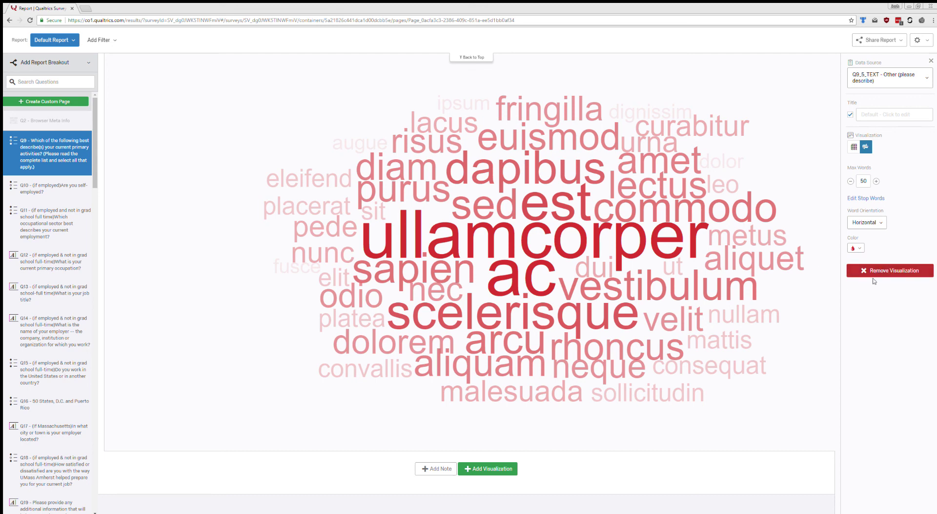
# Remove the Q9_5_TEXT word cloud from the report and review the remaining Q9 chart and table
pyautogui.click(868, 271)
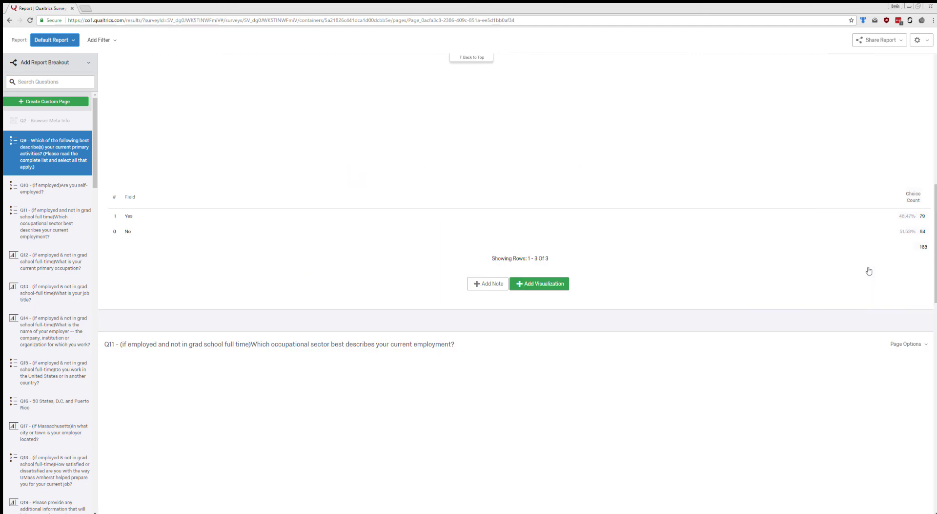
pyautogui.scroll(10, 822, 277)
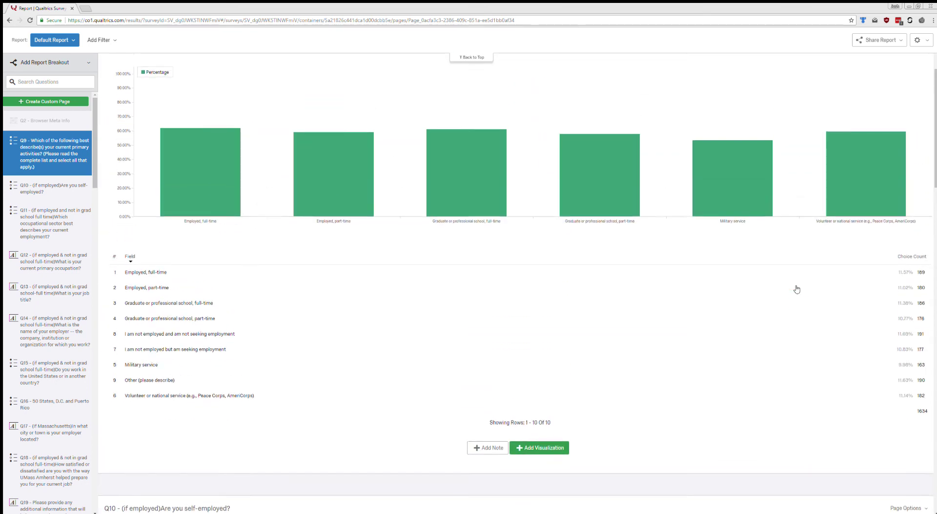
pyautogui.scroll(-4, 636, 258)
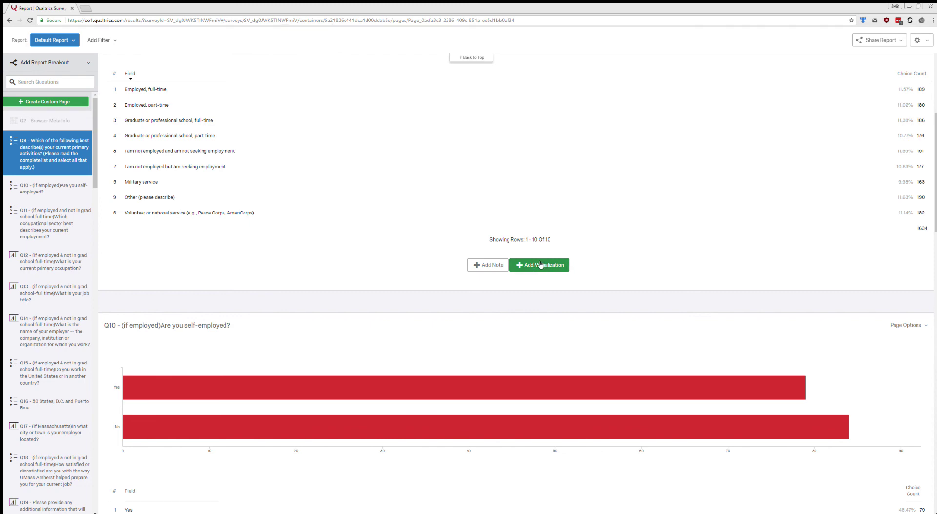
pyautogui.scroll(5, 485, 273)
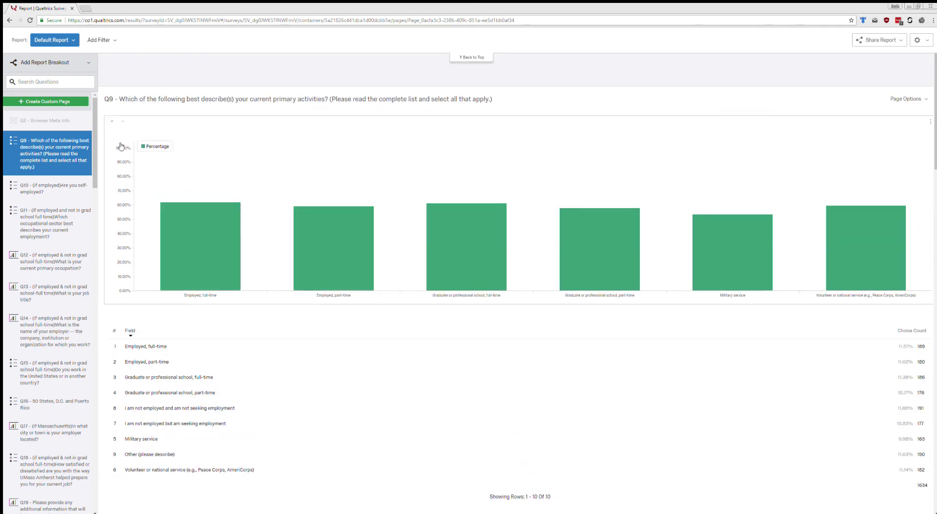
# Add a visualization below the Q9 table, set its data source to Other (please describe), and display it as a word cloud
pyautogui.scroll(-3, 118, 147)
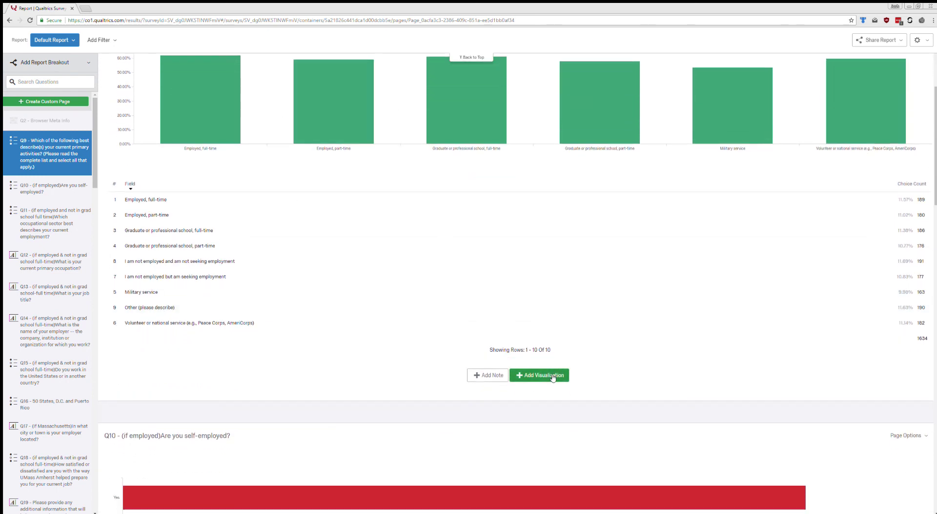
pyautogui.click(552, 378)
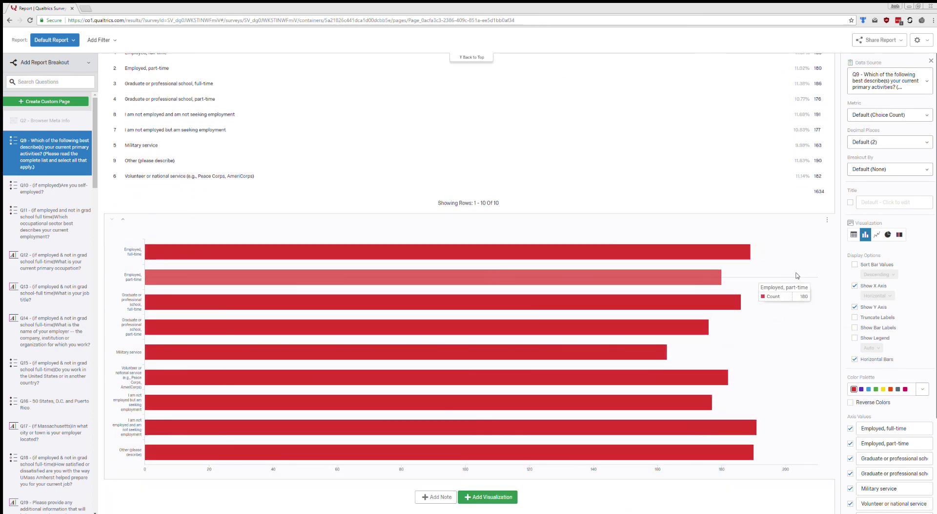
pyautogui.scroll(-2, 781, 278)
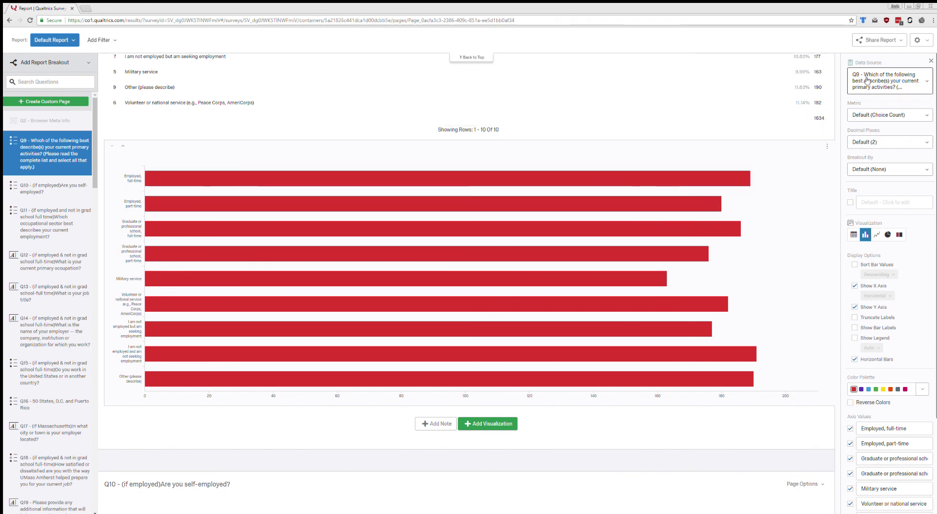
pyautogui.click(887, 77)
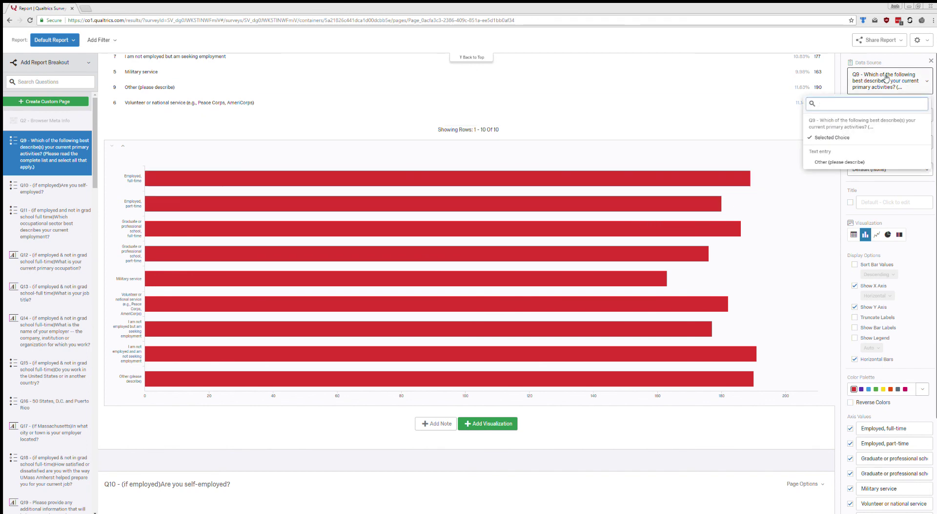
pyautogui.click(840, 162)
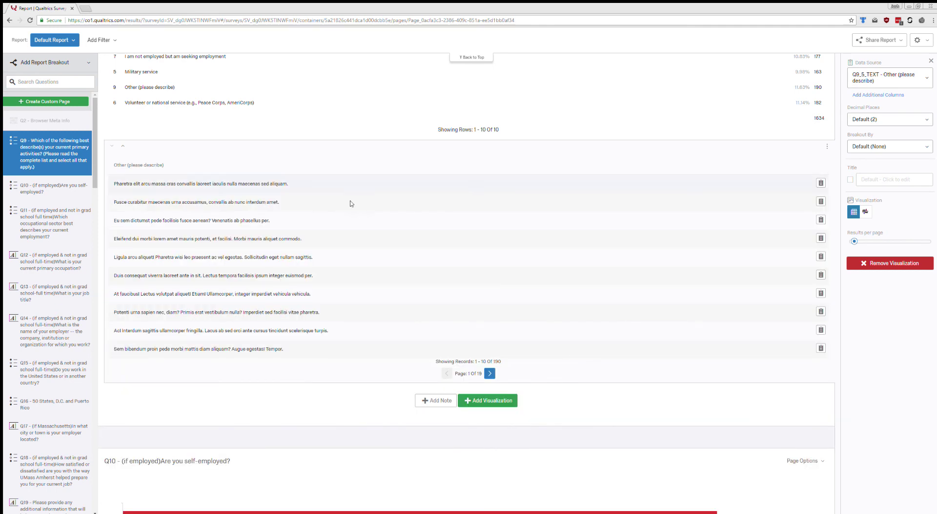
pyautogui.click(865, 211)
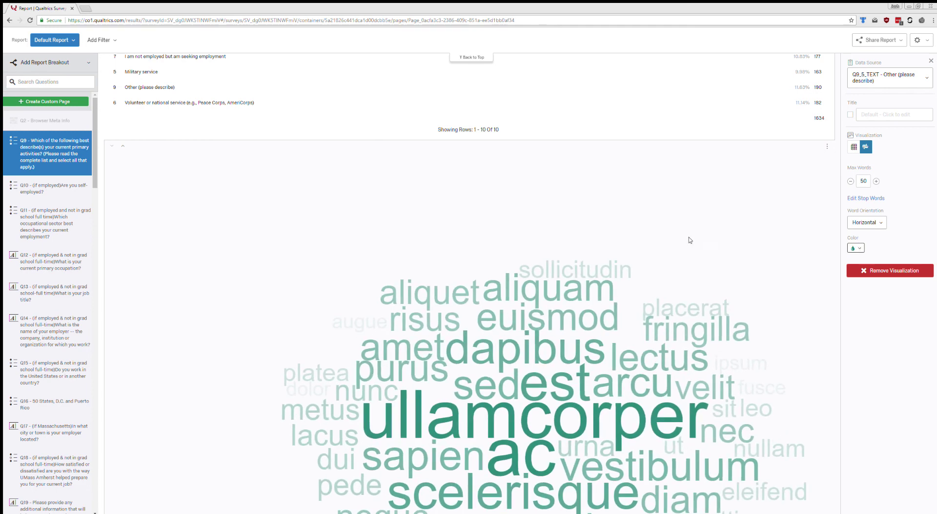
pyautogui.scroll(-2, 454, 235)
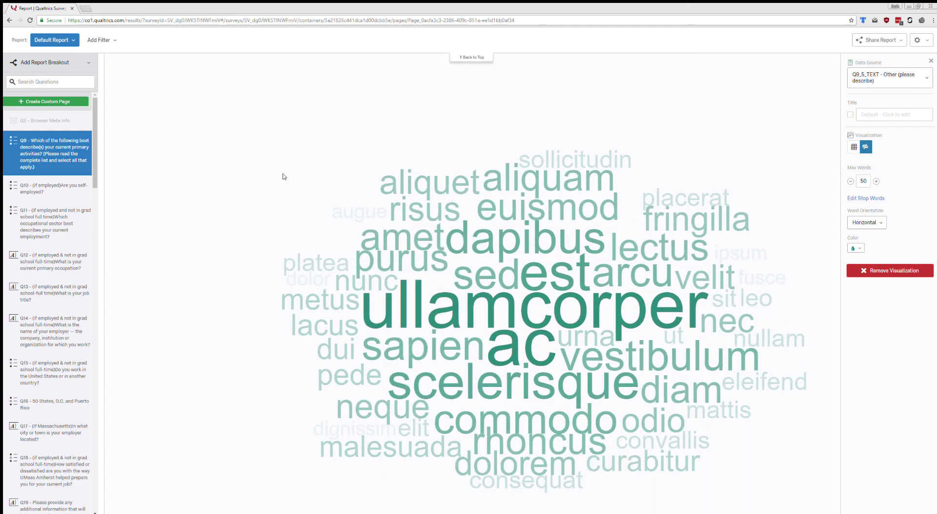
# Select the Q9 percentage bar chart to show its settings
pyautogui.scroll(4, 467, 215)
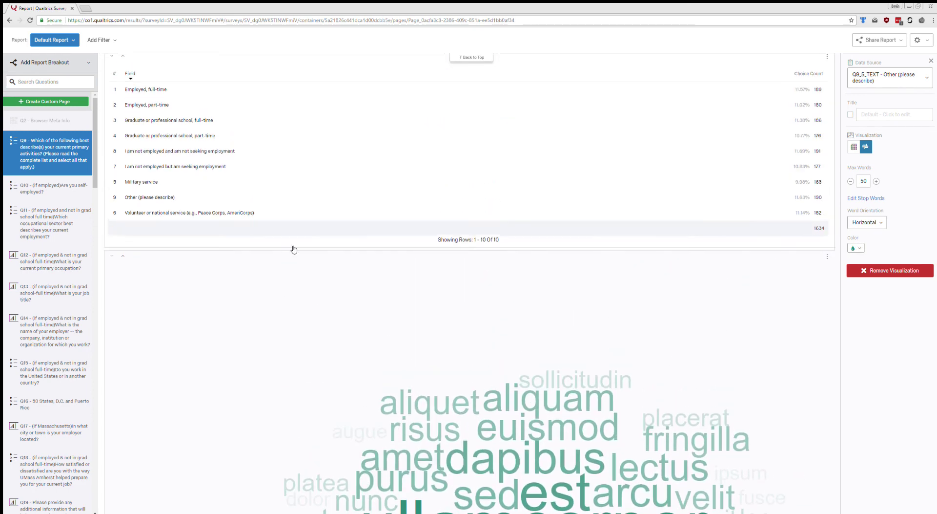
pyautogui.scroll(4, 464, 341)
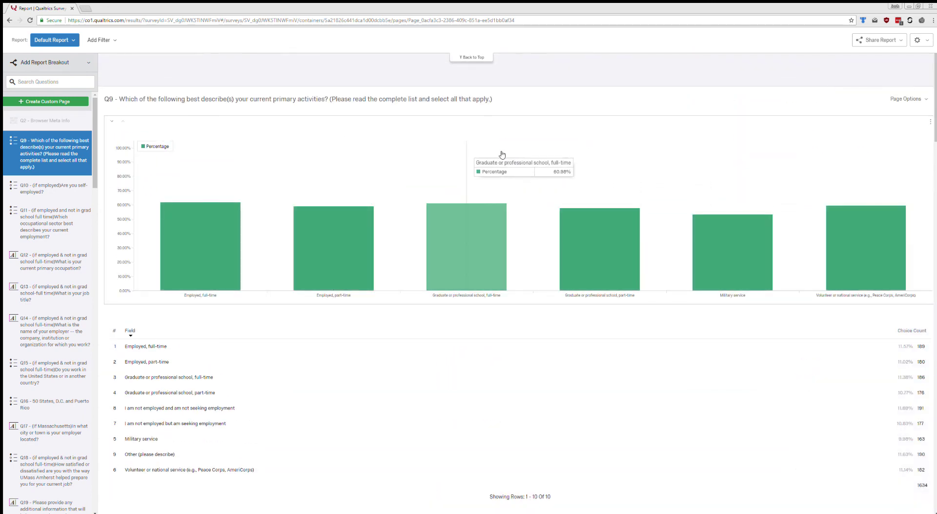
pyautogui.click(540, 135)
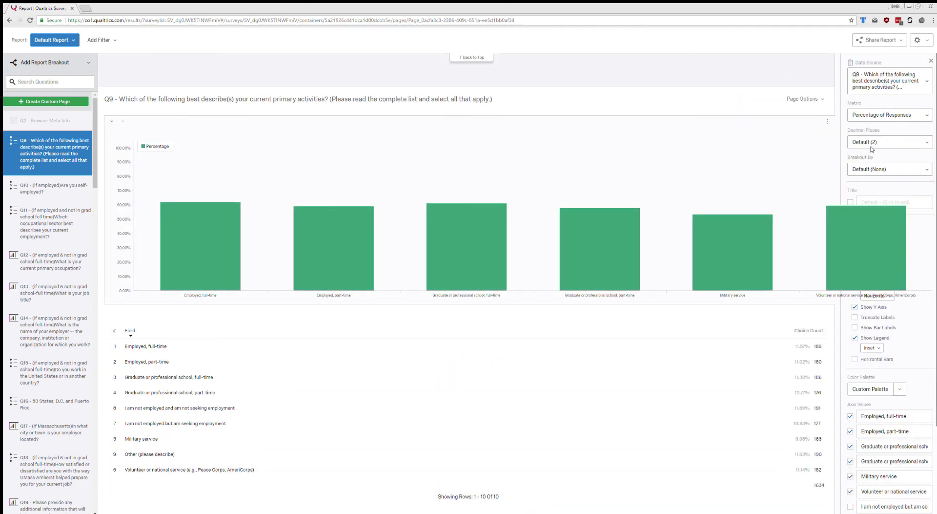